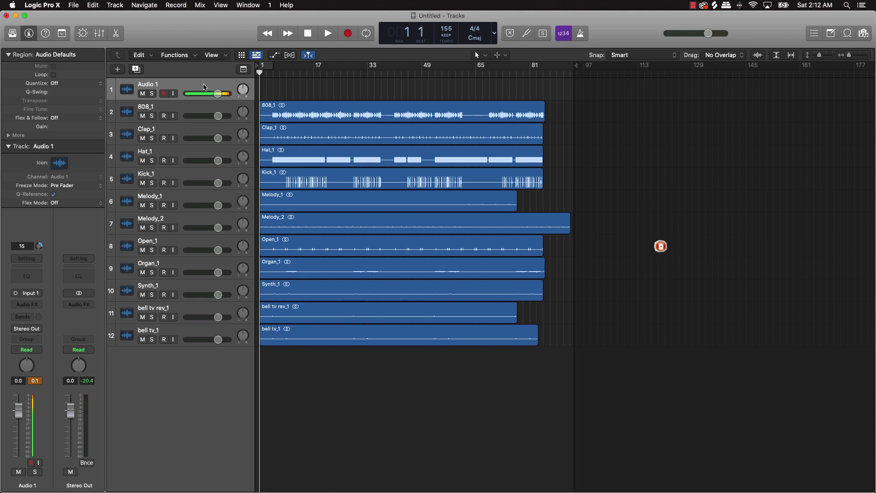
- Delete the empty Audio 1 track above the 808_1 track
key("super+BackSpace")
left_click(454, 351)
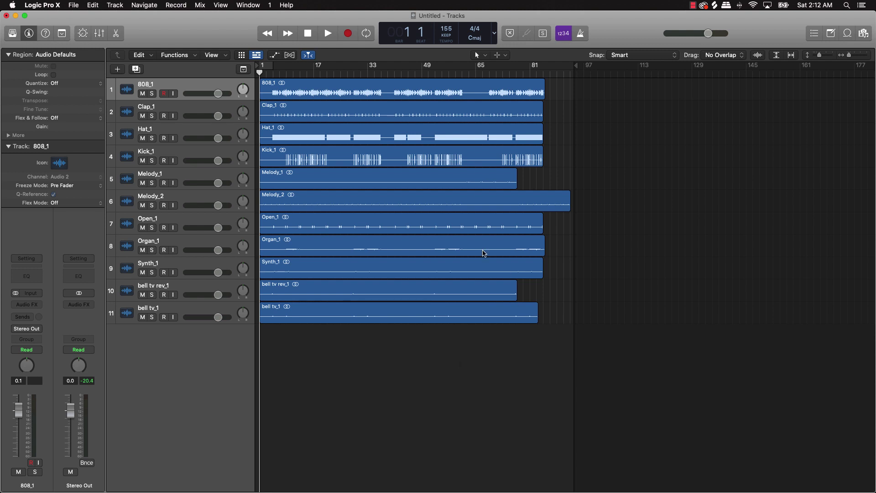
key("super+a")
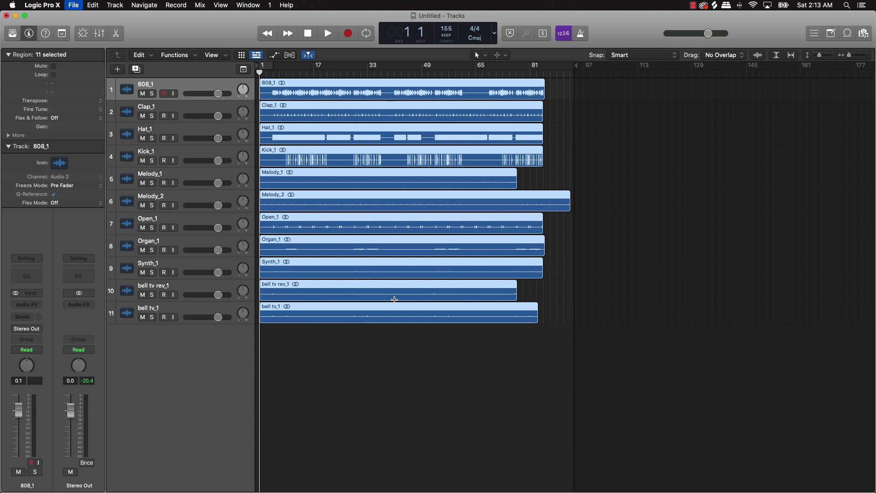
key("super+shift+e")
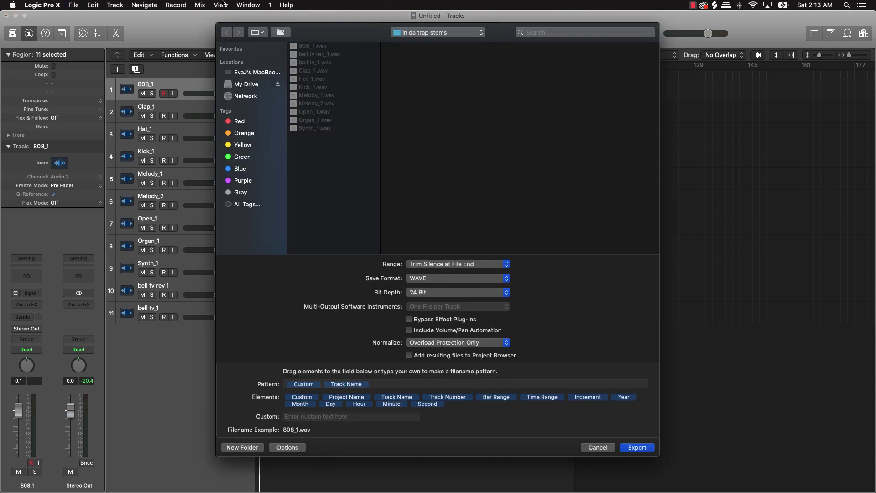
left_click(598, 449)
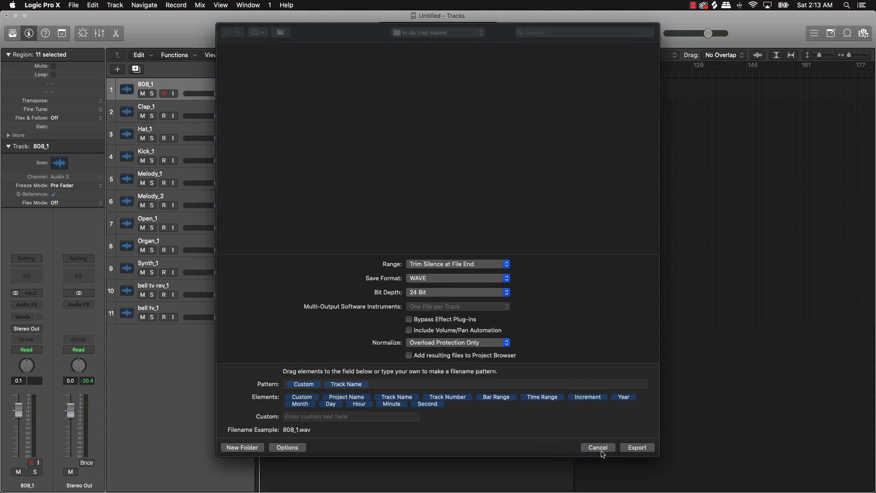
left_click(506, 396)
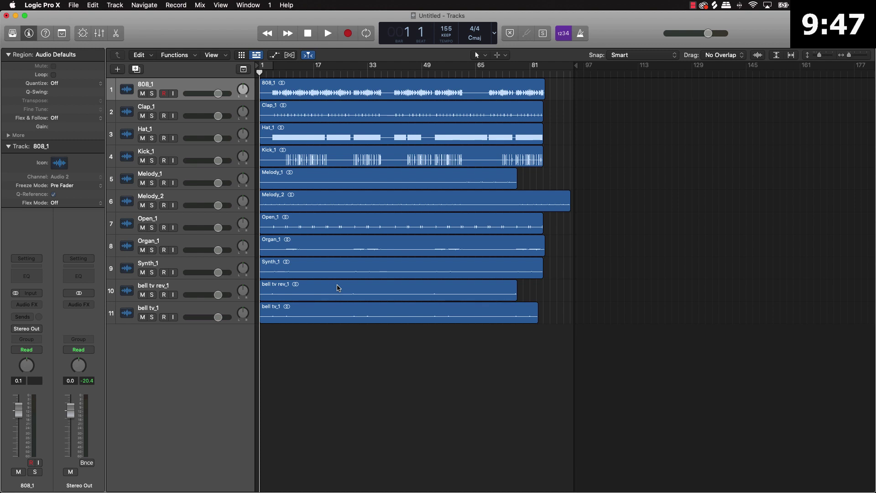
- Play the unmixed beat from bar 1 through about bar 15
key("space")
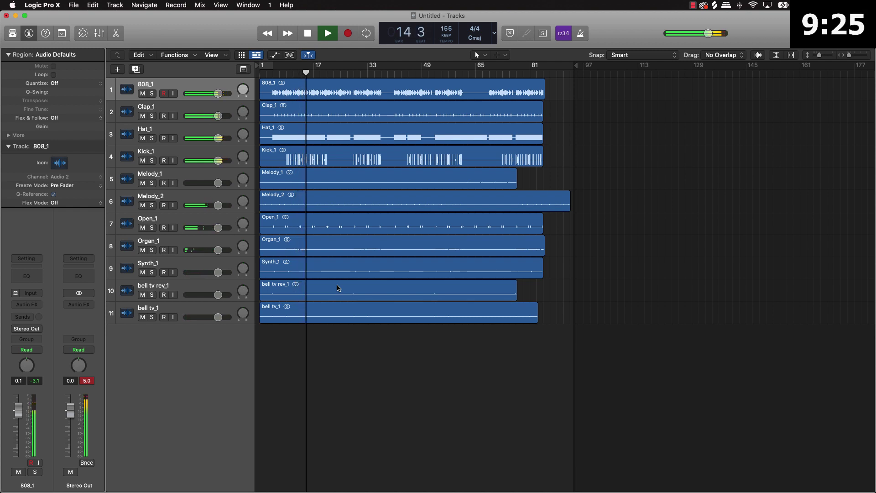
key("space")
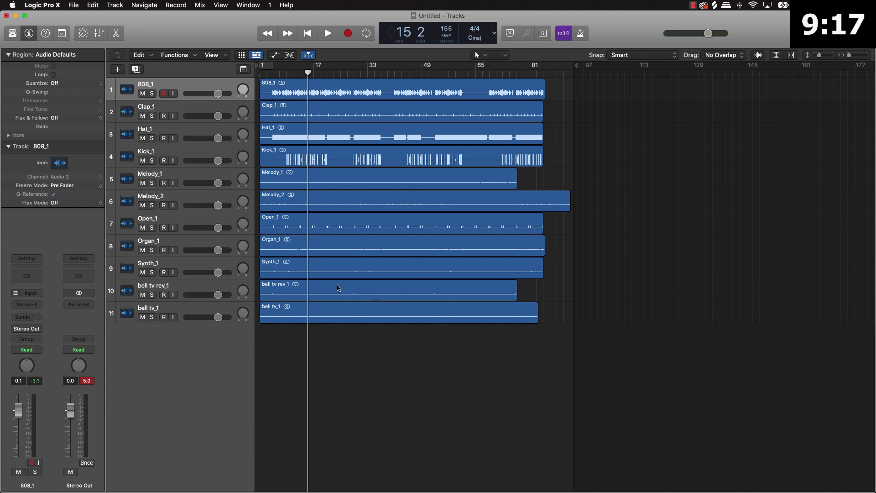
- Turn on cycling and place a four-bar cycle range from bar 9 to bar 13
key("super+Right")
key("super+Right")
key("super+Right")
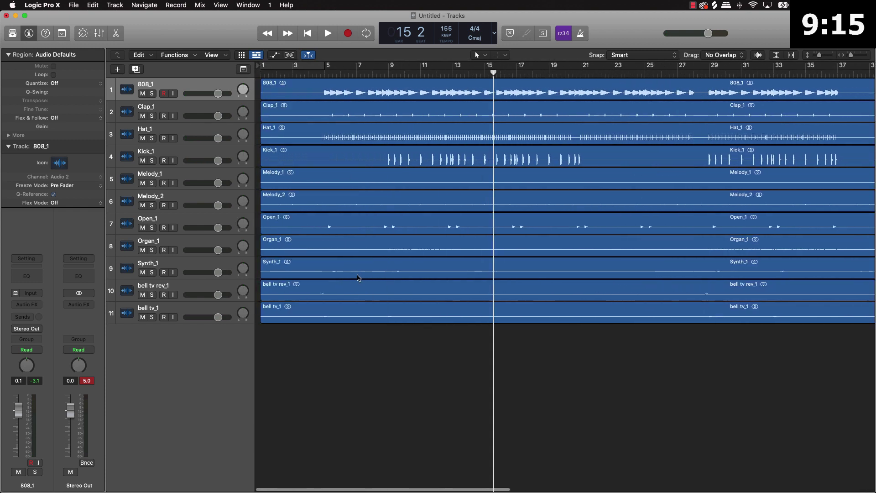
left_click(283, 68)
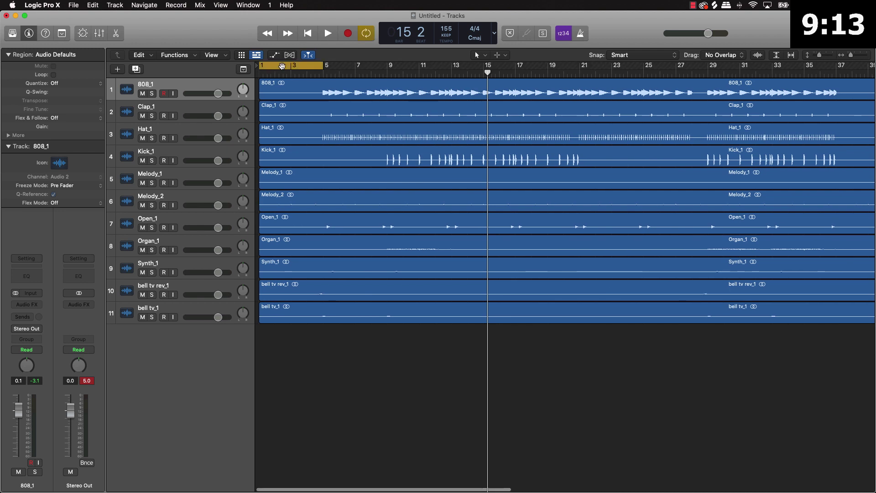
left_click_drag(283, 68, 409, 66)
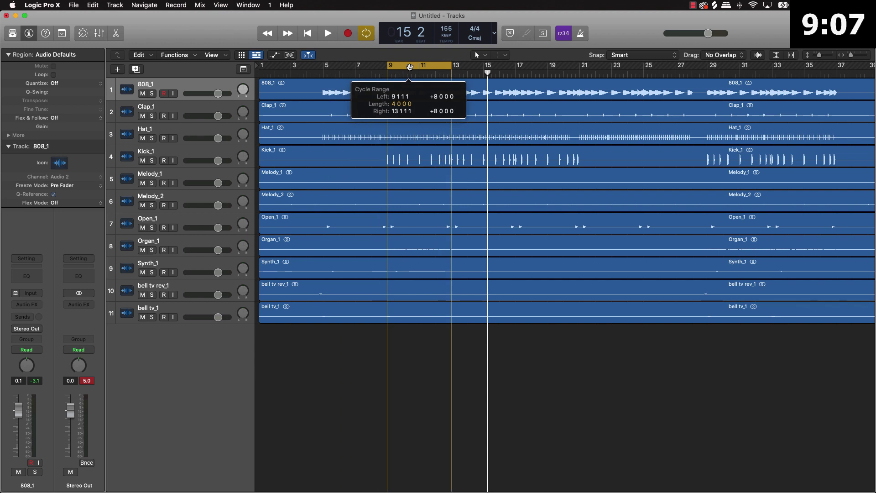
left_click_drag(410, 66, 409, 66)
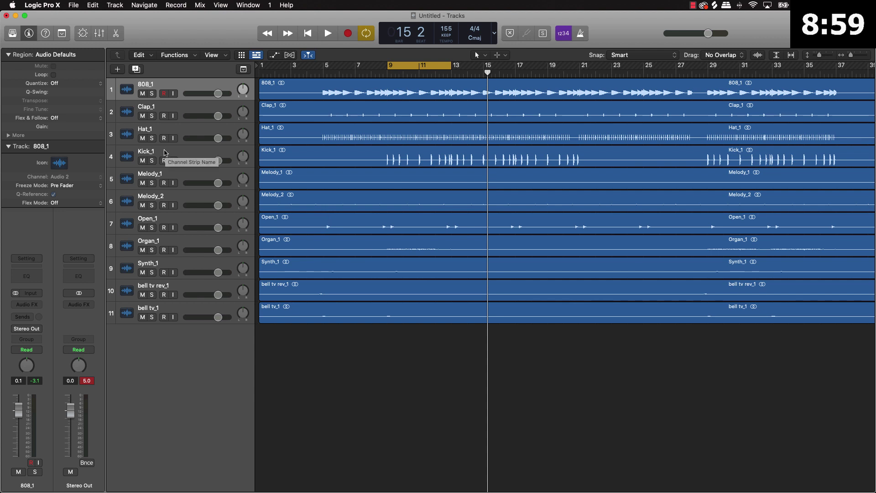
- Group the drum tracks by moving Kick_1 directly below 808_1 and Open_1 directly below Hat_1
left_click_drag(154, 154, 155, 86)
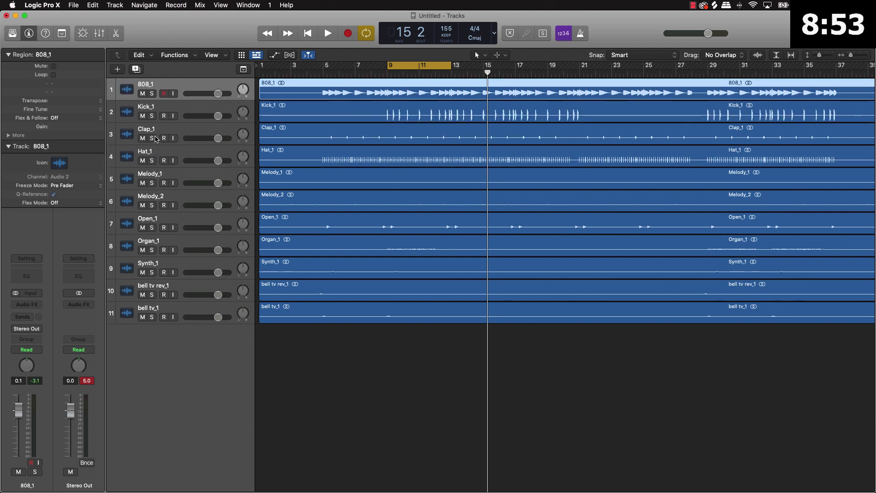
left_click(157, 133)
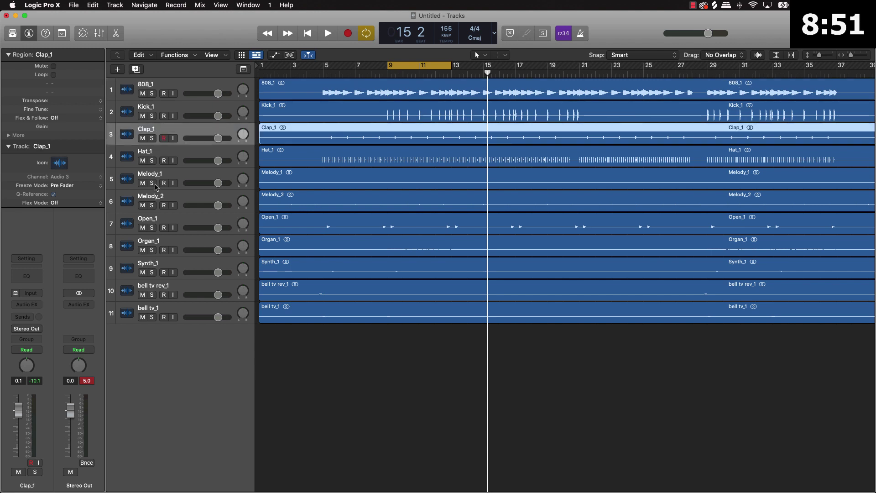
left_click_drag(164, 224, 158, 178)
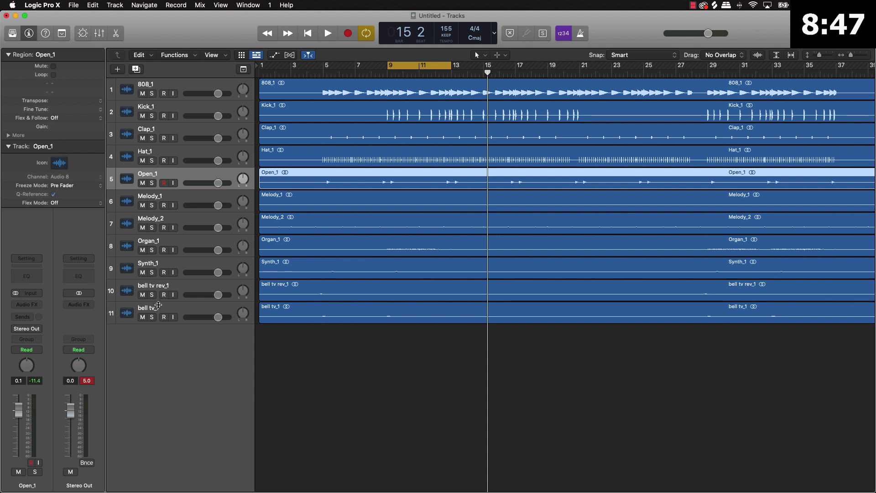
- Move the bell tv rev_1 and bell tv_1 tracks directly below Open_1, ahead of the melody tracks
left_click_drag(165, 286, 164, 200)
left_click_drag(169, 311, 169, 230)
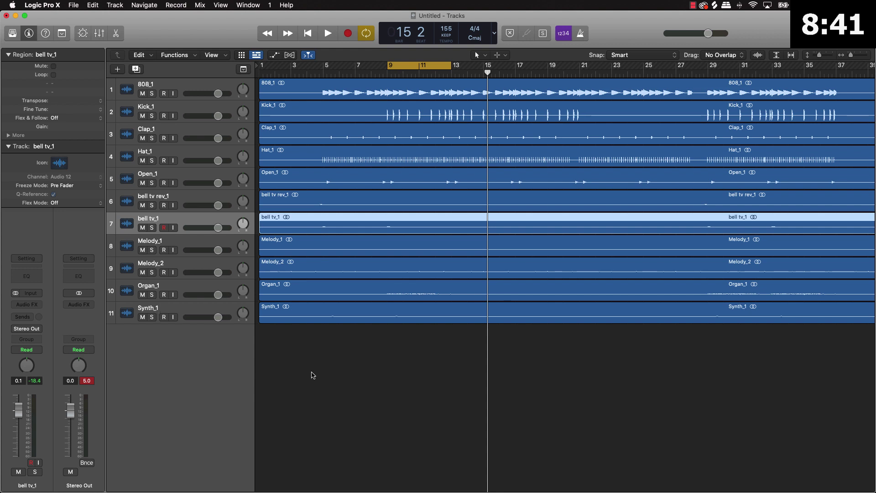
left_click(326, 377)
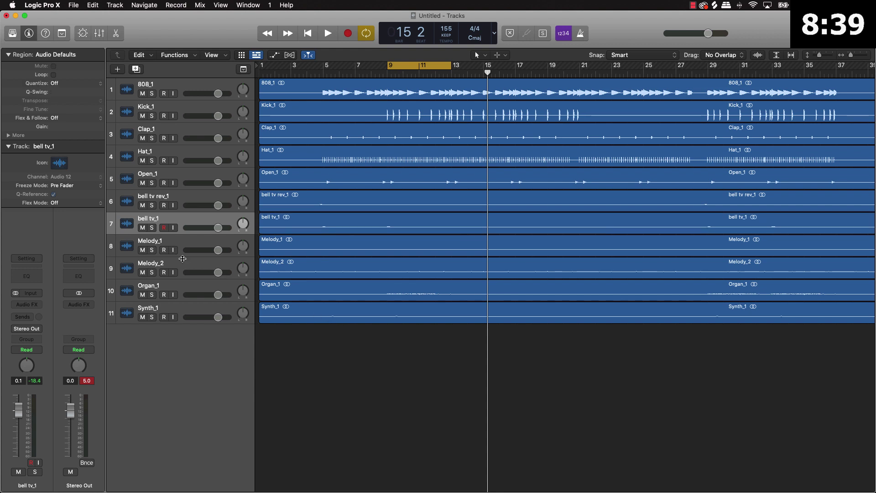
- Solo the Kick_1 track and set its volume to +1.4 dB while the cycle range plays
left_click(152, 116)
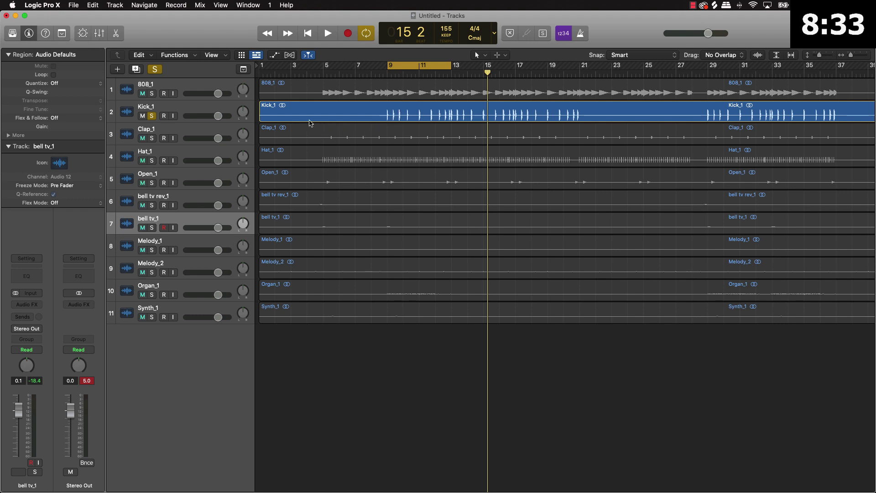
key("space")
left_click_drag(219, 116, 223, 115)
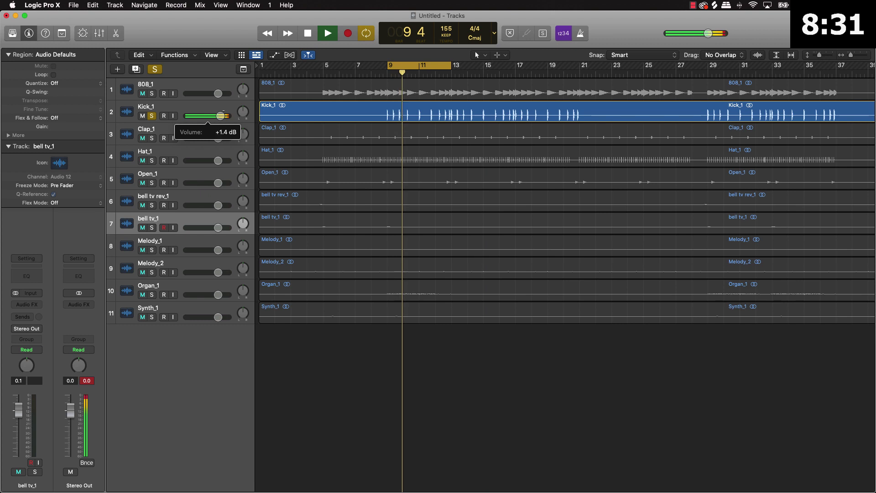
left_click(206, 108)
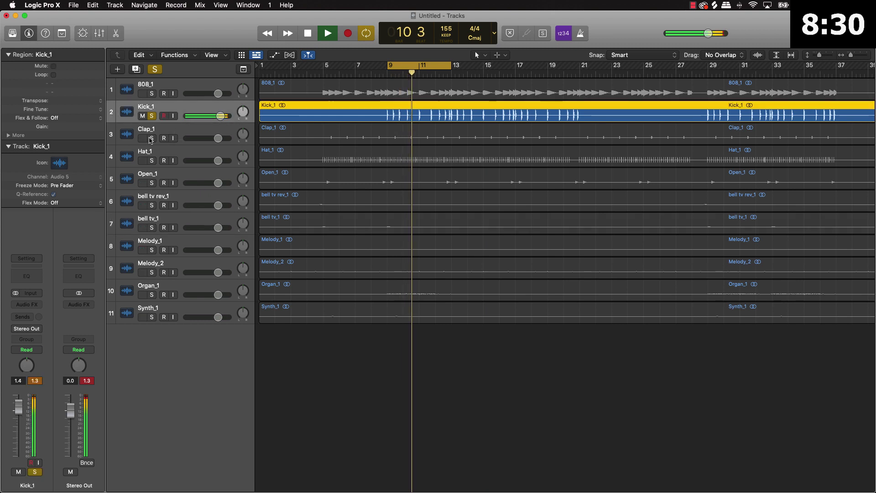
- Insert the stereo Waves Smack Attack (s) plug-in on the Kick_1 channel and stop playback
left_click(36, 304)
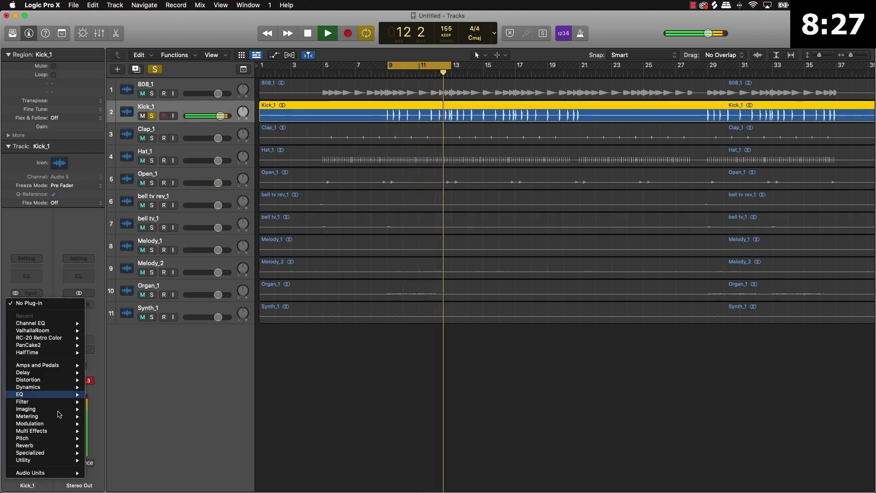
mouse_move(45, 472)
mouse_move(137, 478)
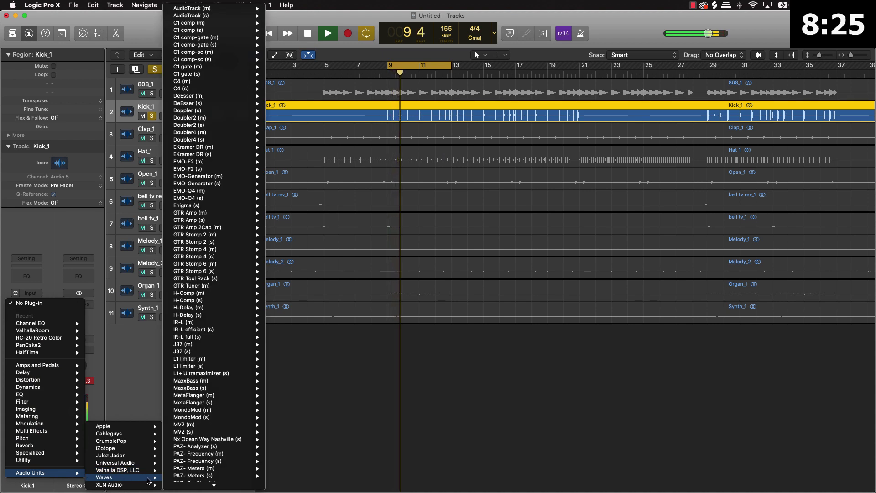
scroll(194, 429, "down", 5)
scroll(194, 429, "down", 12)
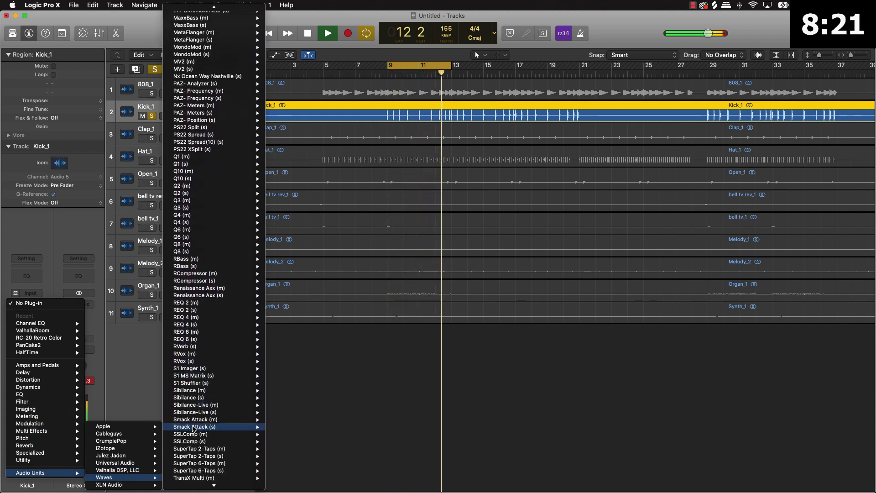
scroll(194, 429, "down", 3)
mouse_move(200, 365)
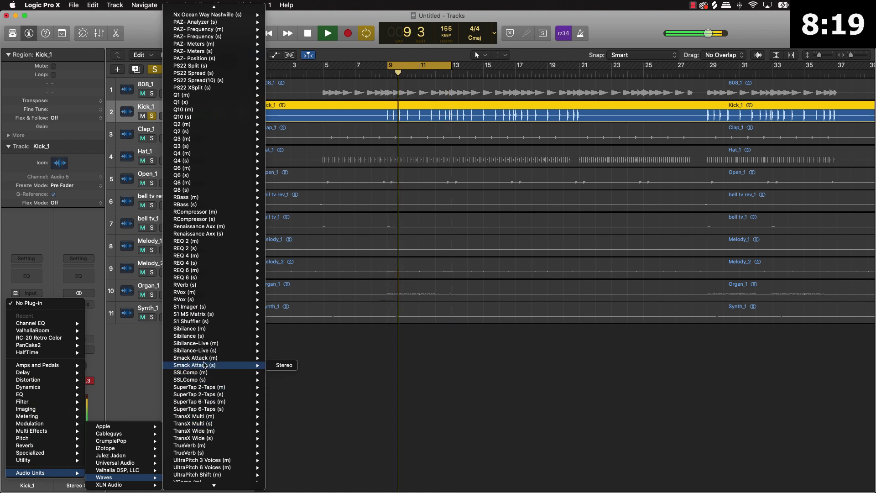
left_click(284, 365)
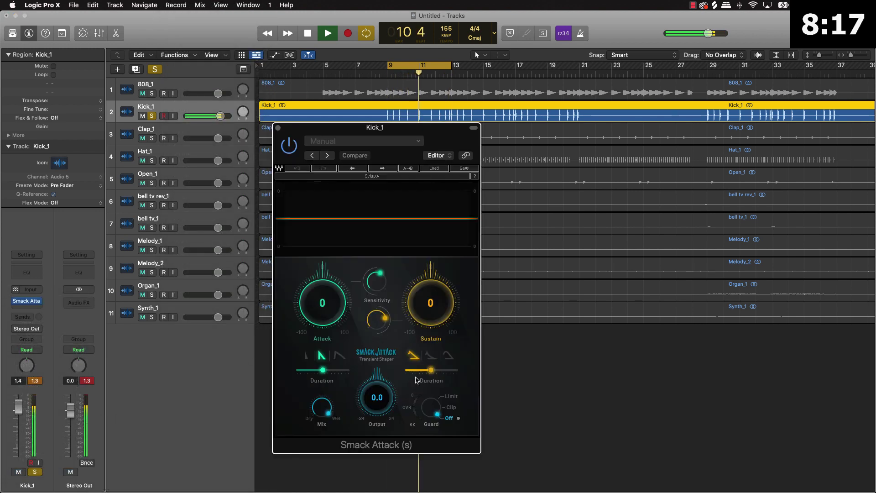
key("space")
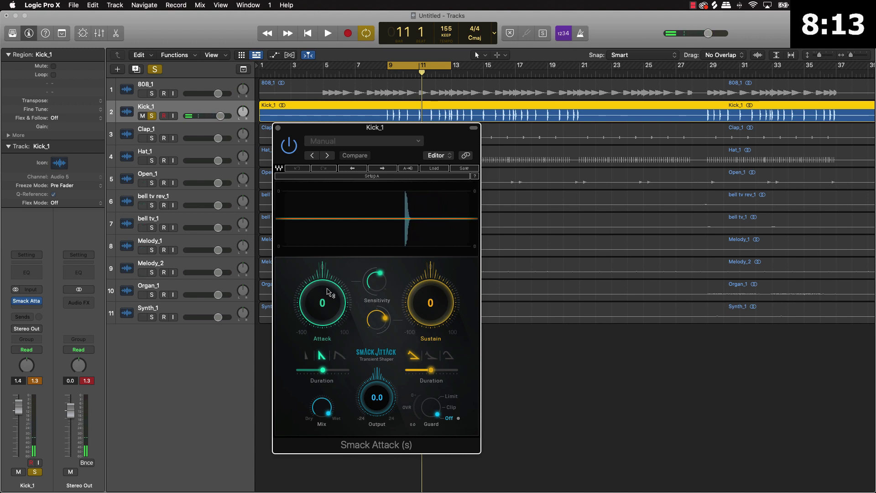
- Set Smack Attack's Attack to 14 and Sustain to -8 while auditioning the kick loop
left_click_drag(328, 292, 328, 286)
left_click_drag(413, 289, 413, 303)
key("space")
mouse_move(328, 292)
left_mouse_down()
mouse_move(328, 282)
mouse_move(328, 303)
left_mouse_up()
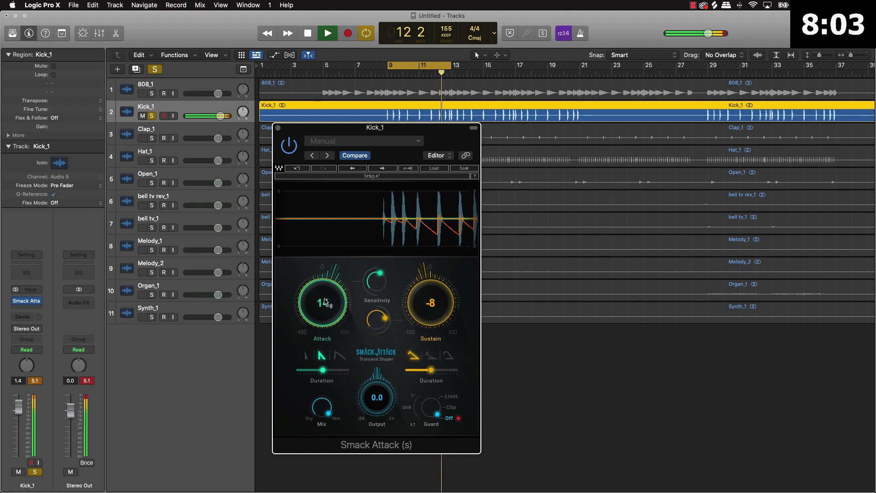
left_click(21, 345)
key("space")
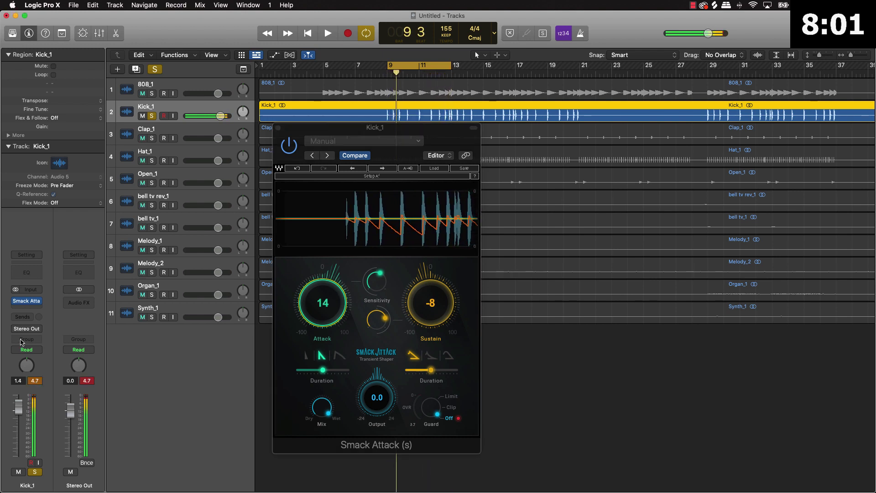
- Insert the Waves L1+ Ultramaximizer (s) after Smack Attack on Kick_1, with out ceiling -1.0 and threshold about -7.9
left_click(26, 308)
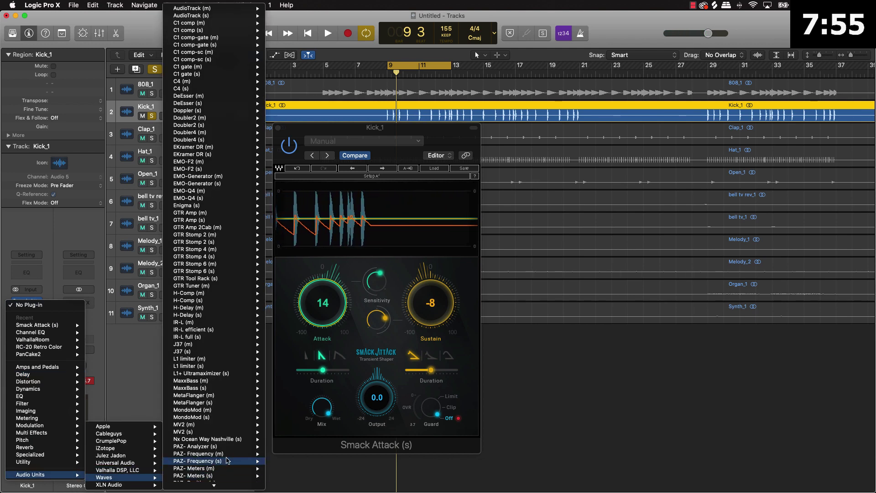
mouse_move(210, 375)
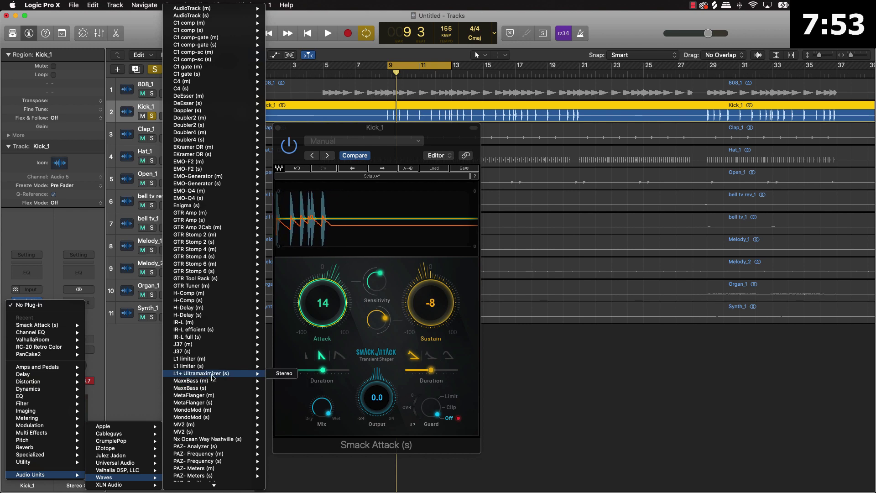
left_click(211, 375)
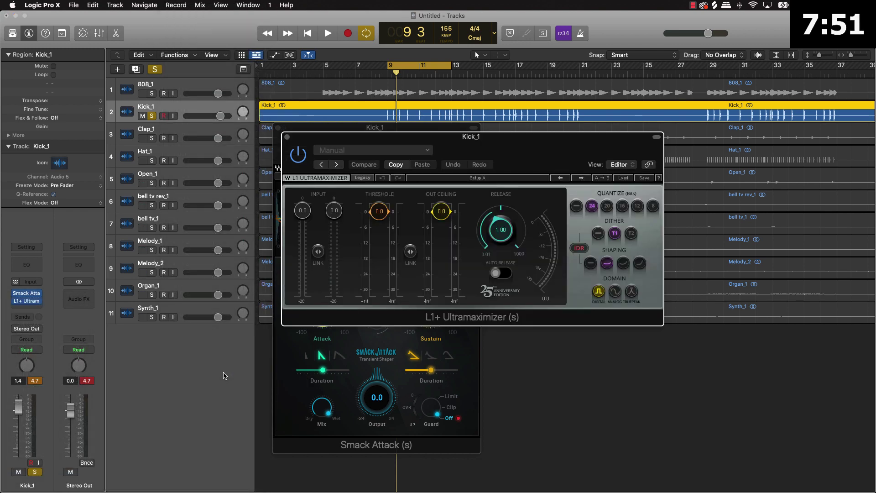
left_click_drag(441, 212, 441, 213)
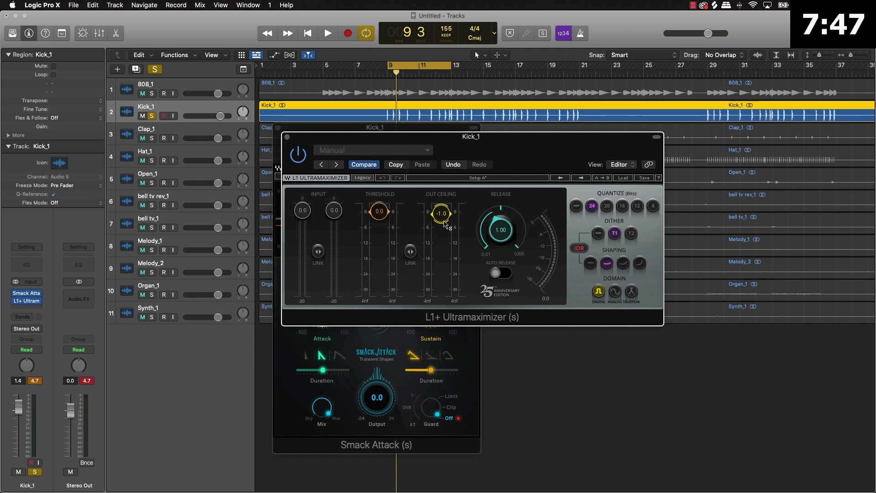
left_click_drag(380, 211, 379, 235)
- Play the limited kick loop, clear the stereo output's peak reading and set the Kick_1 volume to 0.0 dB
key("space")
left_click(87, 379)
left_click(94, 384)
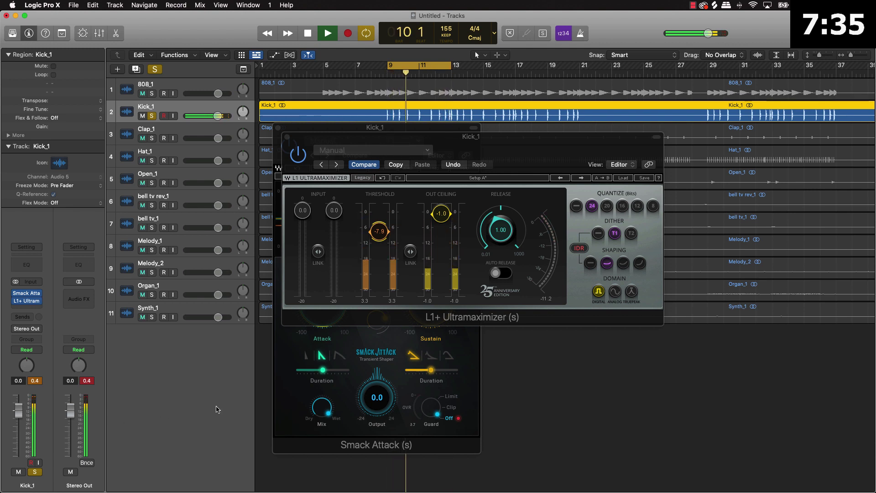
key("space")
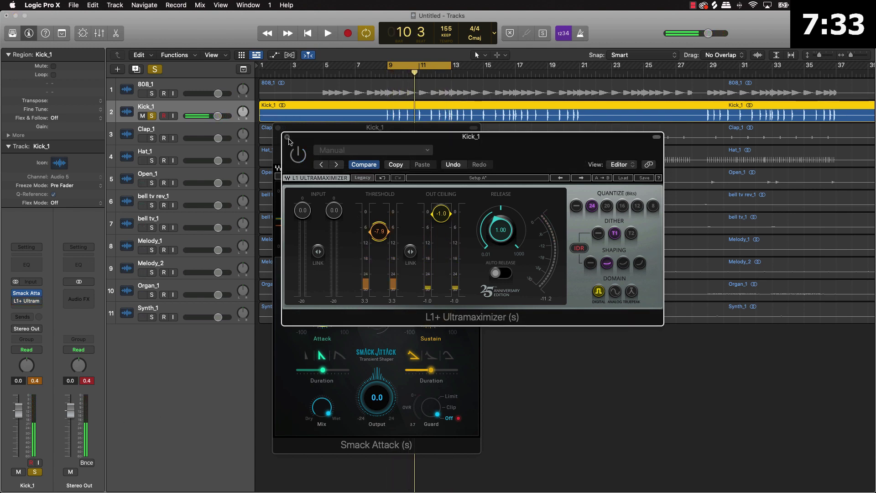
- Close both plug-in windows, place the L1+ Ultramaximizer before Smack Attack on Kick_1 and replay the kick loop
left_click(287, 137)
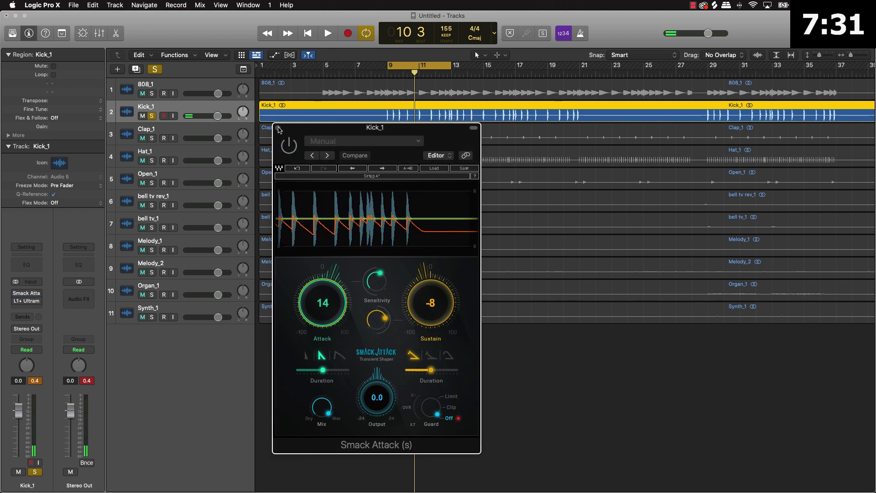
left_click(278, 129)
key("space")
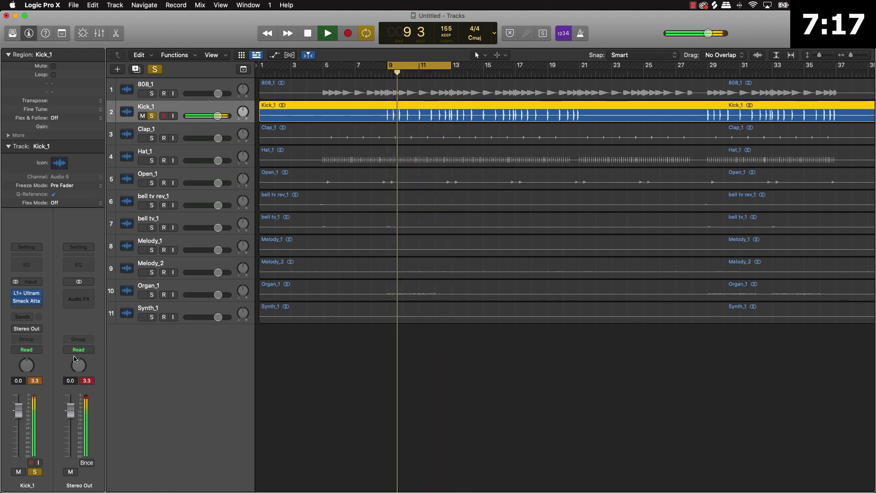
- Clear the stereo output's peak reading to recheck the kick loop's level, stop playback and deselect the kick region
left_click(87, 380)
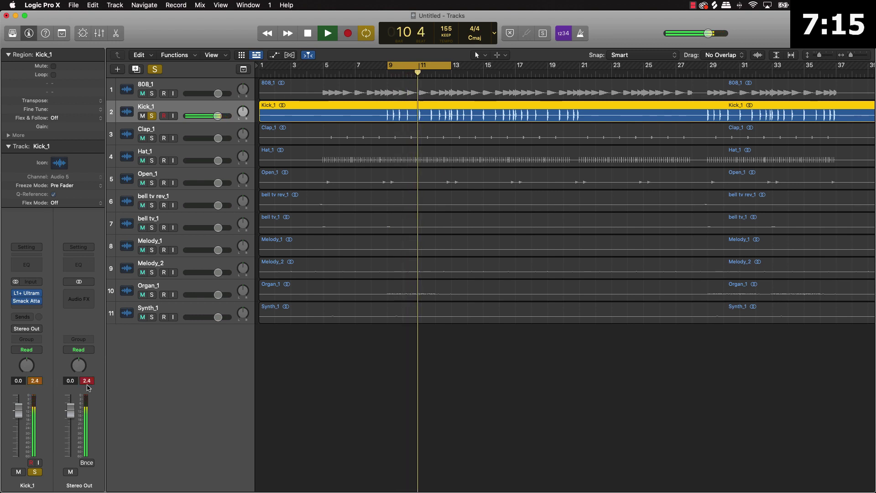
key("space")
left_click(353, 384)
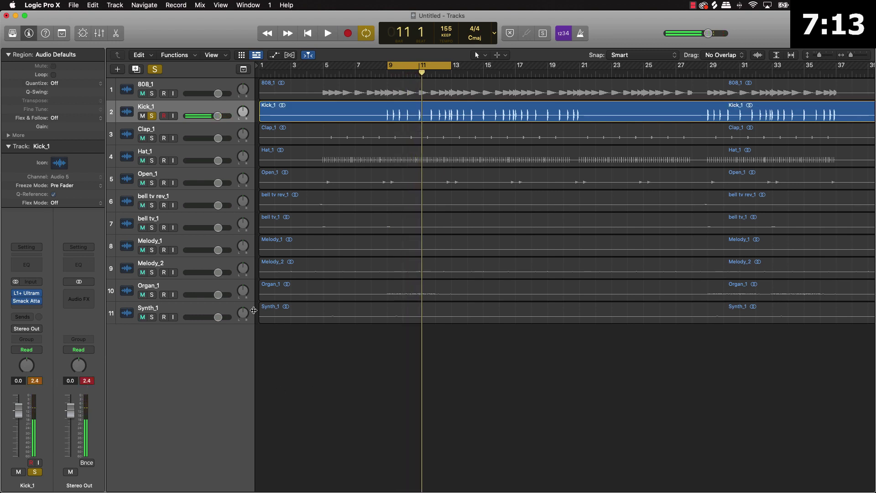
- Solo Clap_1 together with the kick, play the loop and set the Clap_1 volume to +1.0 dB
left_click(152, 138)
key("space")
left_click_drag(219, 138, 220, 138)
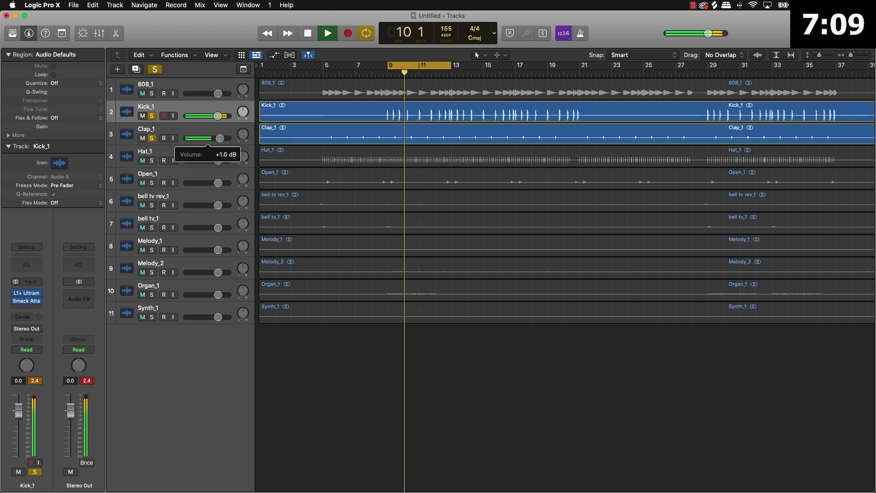
- Insert Smack Attack (s) on Clap_1 with Attack 27 and Sustain -21 while the loop plays
left_click(191, 132)
left_click(39, 304)
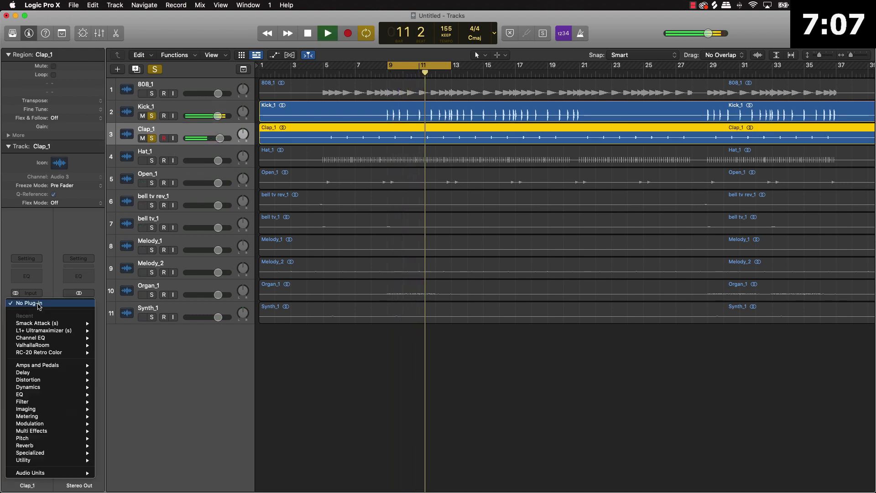
mouse_move(45, 323)
left_click(109, 324)
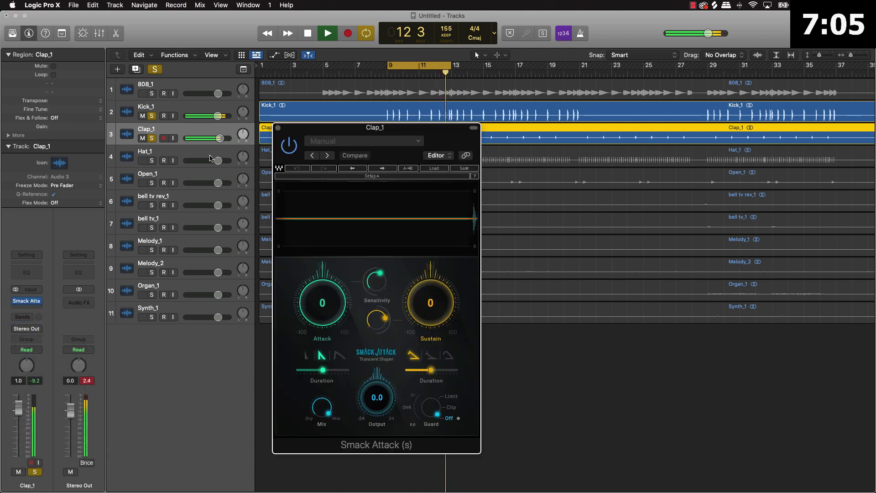
left_click_drag(413, 299, 414, 314)
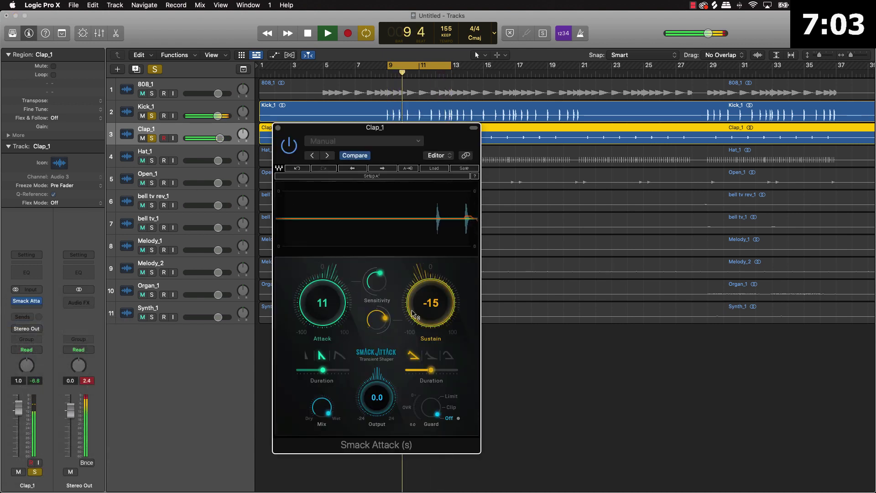
left_click_drag(343, 287, 343, 279)
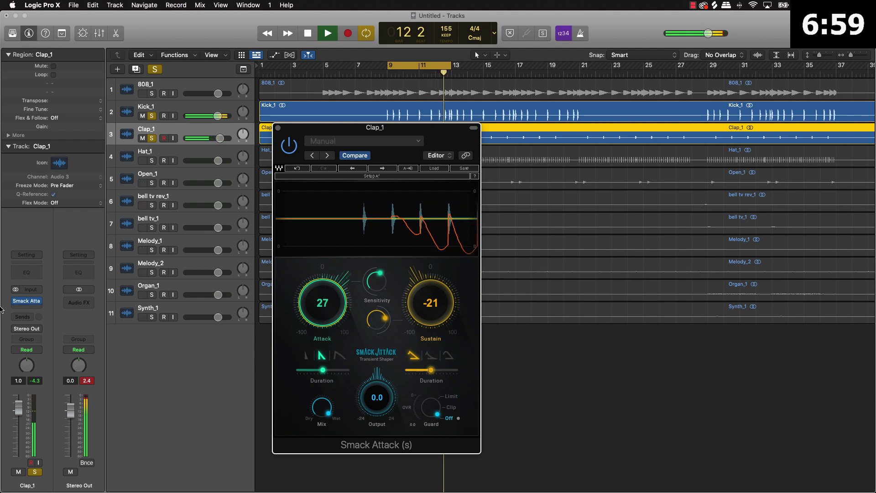
- Add a Channel EQ to Clap_1 with a 48 dB/Oct low cut at about 215 Hz, close both plug-in windows and stop playback
left_click(27, 272)
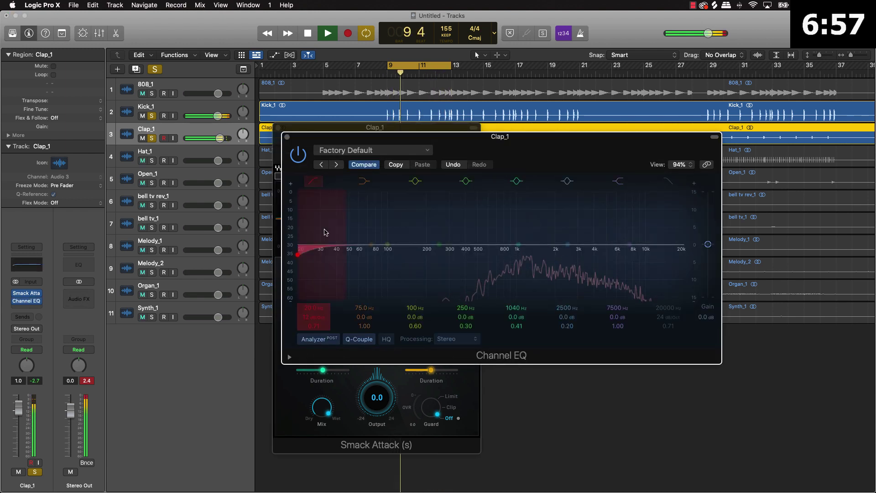
left_click_drag(320, 209, 476, 208)
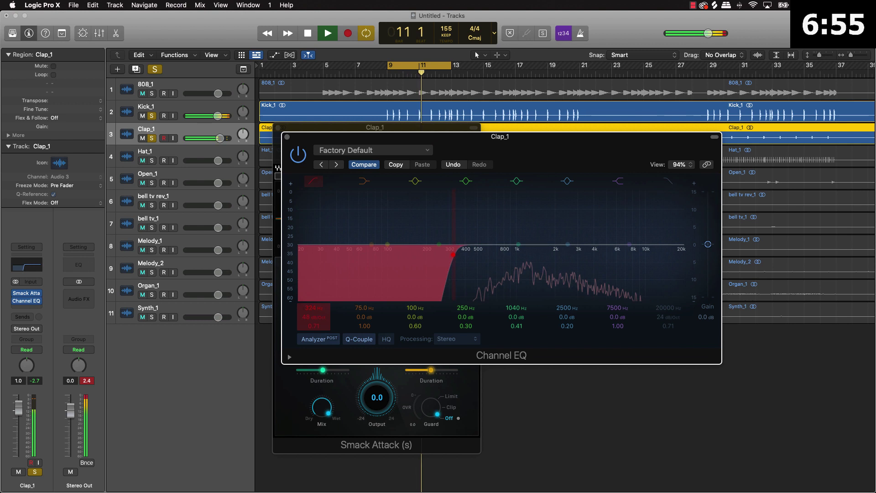
left_click_drag(314, 308, 303, 313)
left_click(303, 313)
left_click_drag(325, 281, 313, 261)
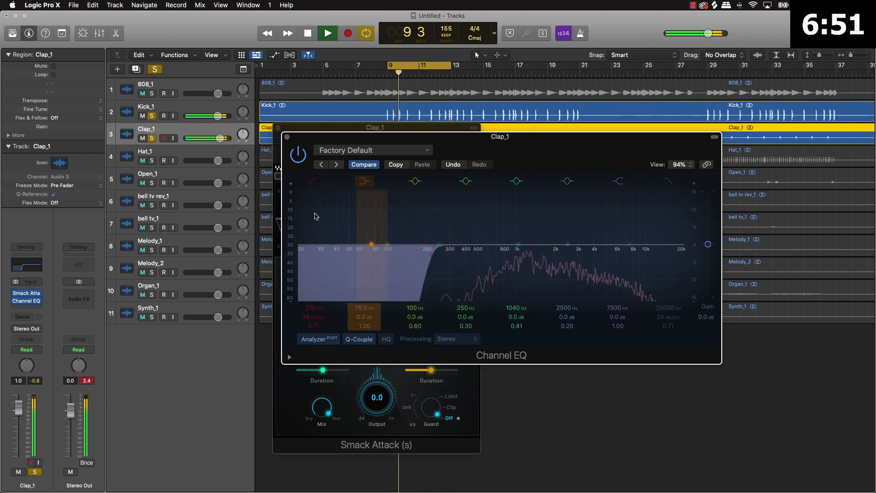
left_click(287, 137)
left_click(278, 131)
key("space")
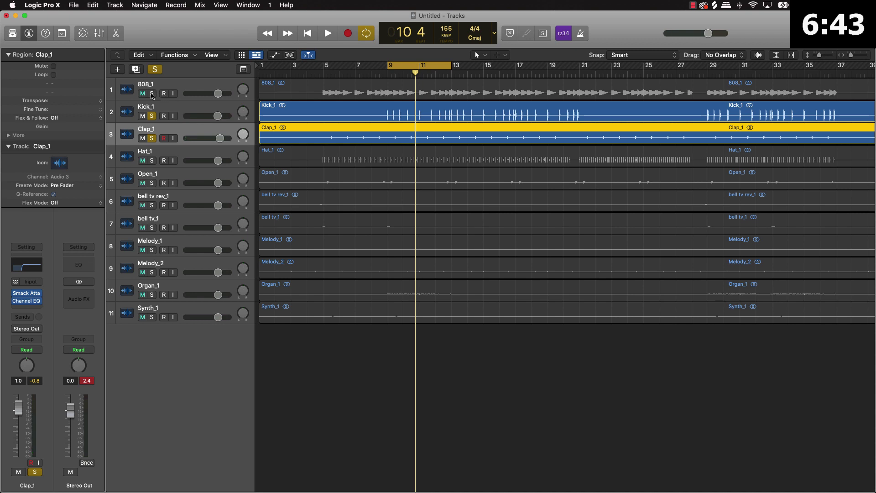
- Solo 808_1 as well and lower its volume to balance it against the kick and clap during playback
left_click(152, 93)
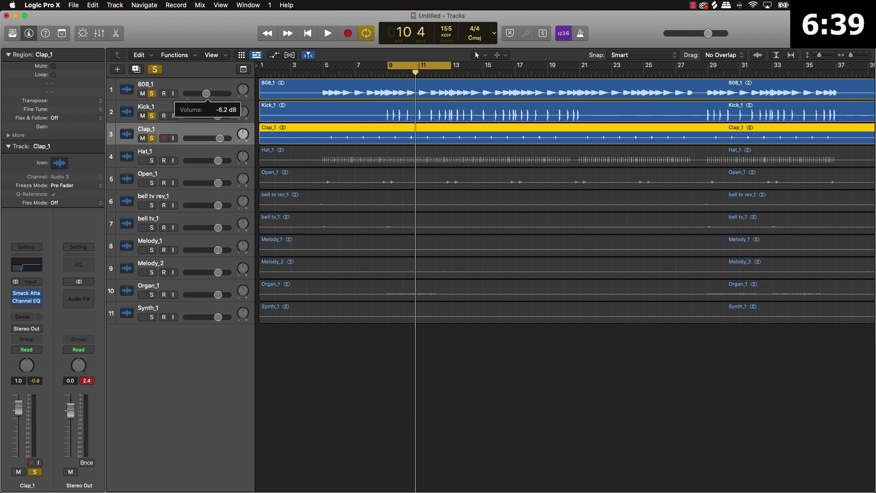
key("space")
left_click_drag(206, 94, 209, 93)
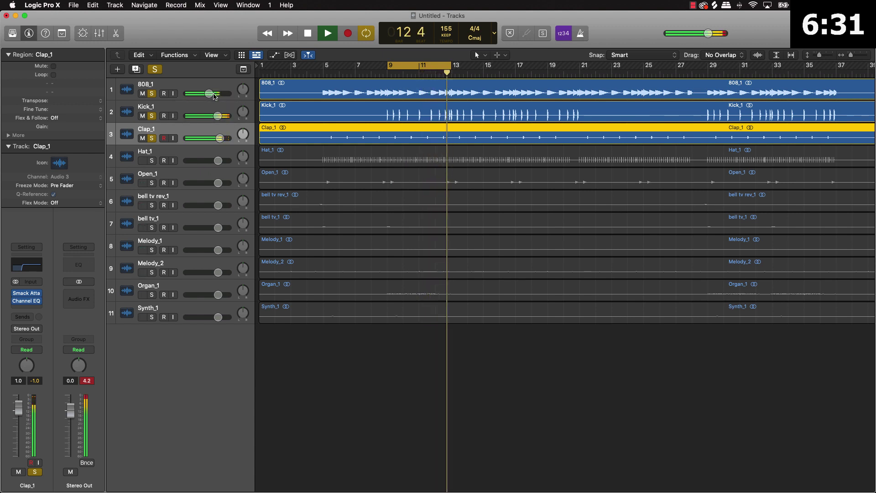
key("space")
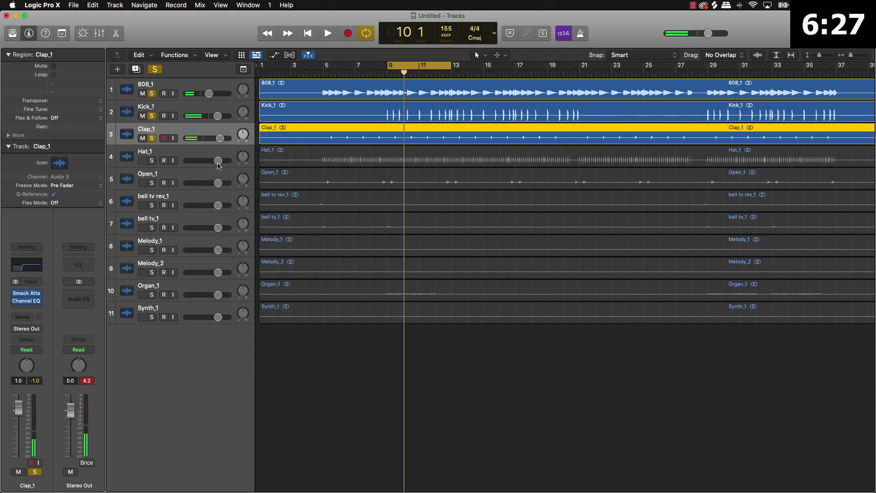
- Play the loop with Hat_1 soloed too and set the Hat_1 volume to -7.2 dB
key("space")
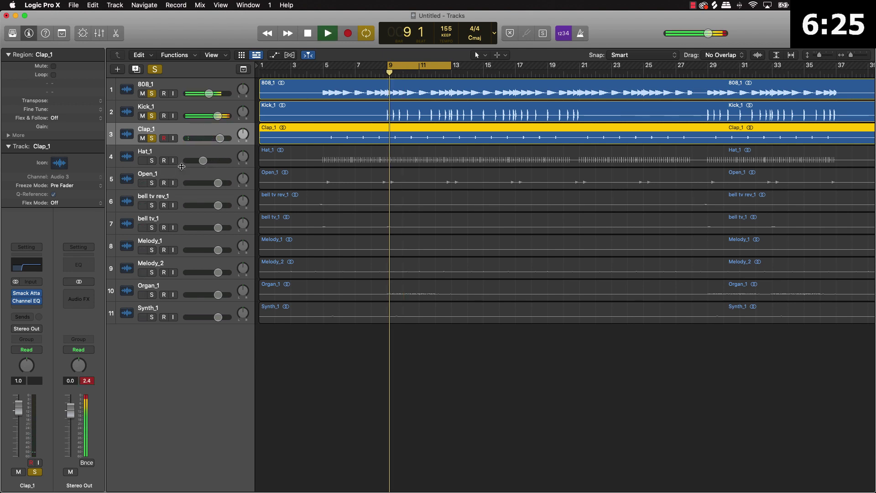
left_click(152, 161)
left_click(201, 162)
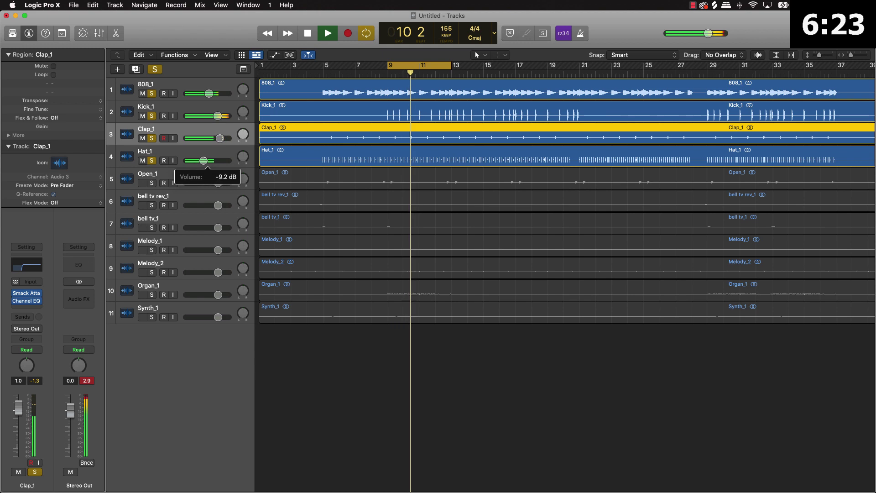
left_click(201, 163)
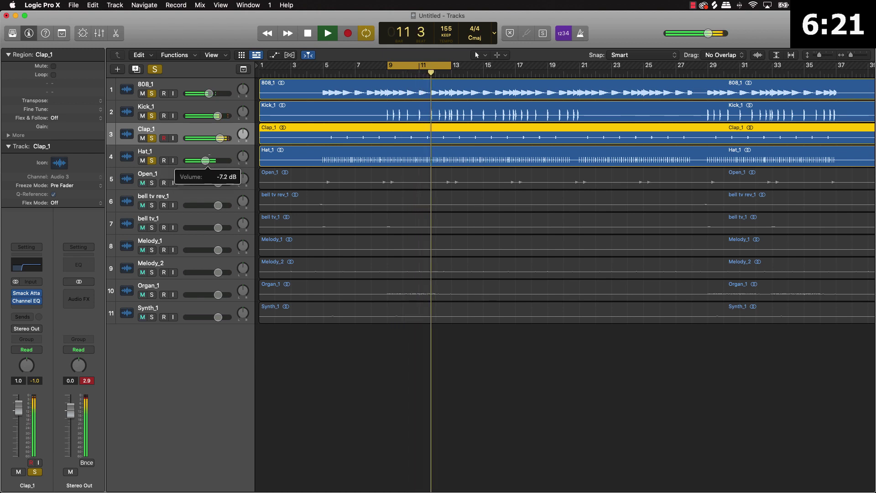
- Add a Channel EQ to Hat_1 with a low cut removing the low frequencies, close its window and stop playback
left_click(185, 156)
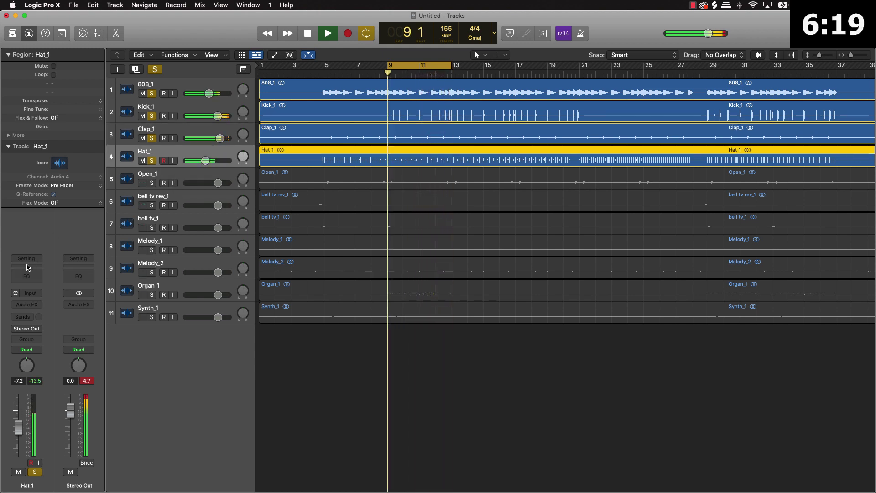
left_click(26, 272)
left_click(305, 173)
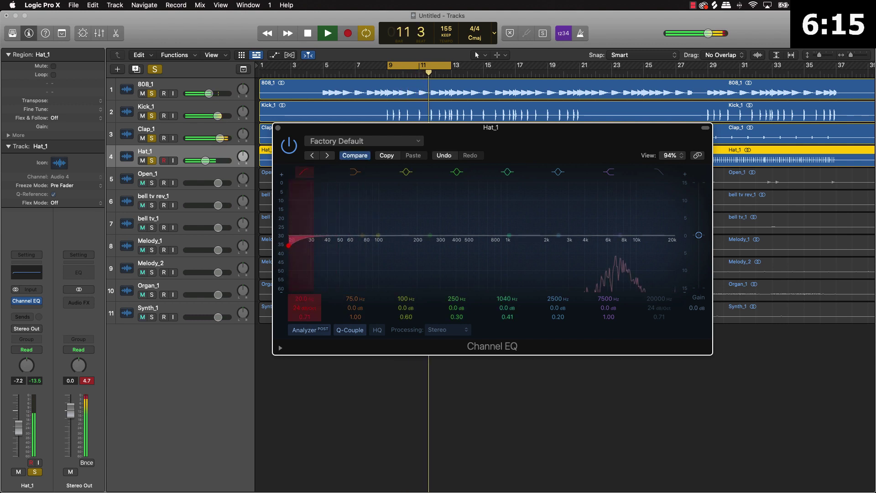
left_click_drag(296, 297, 242, 208)
left_click(277, 129)
key("space")
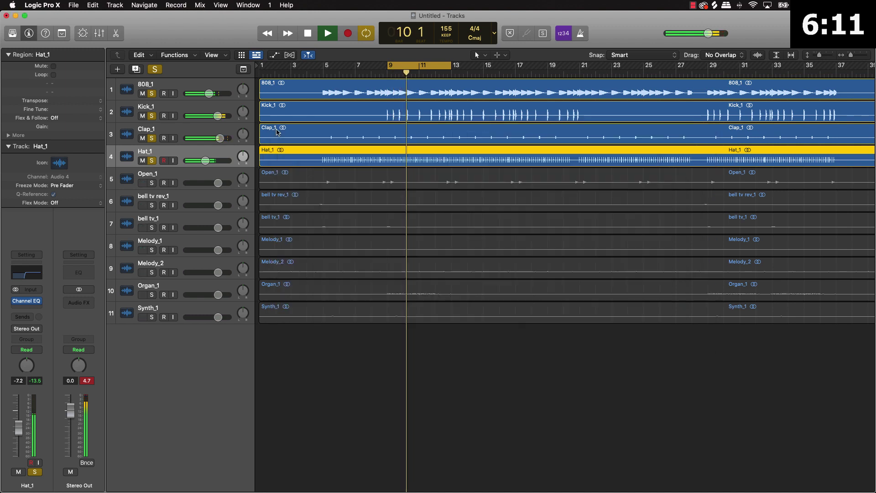
- Solo Open_1 with the other drums and set the Hat_1 and Open_1 volumes to -5.4 dB
left_click(152, 183)
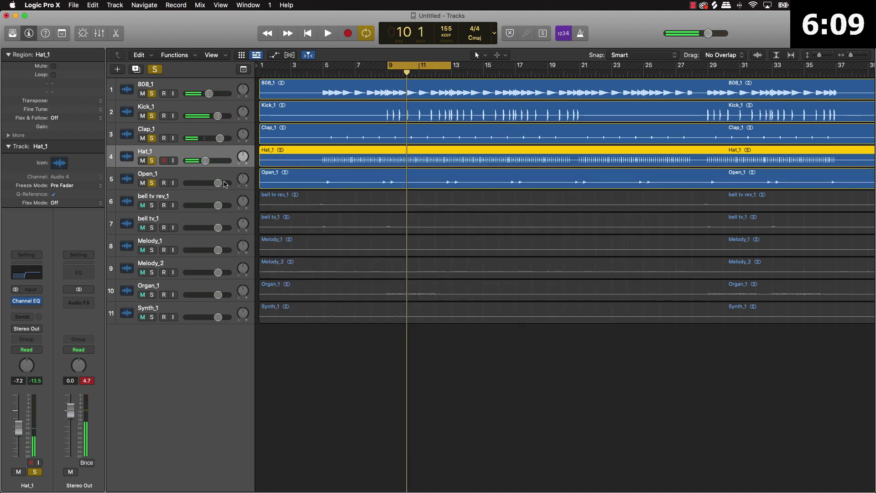
left_click_drag(218, 183, 206, 183)
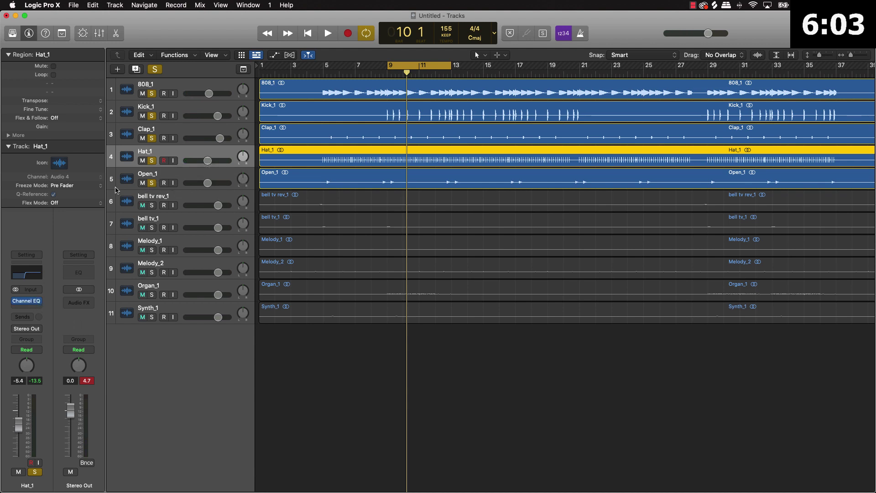
- Add a Channel EQ to Open_1 with a 48 dB/Oct low cut at 390 Hz, close its window and stop playback
left_click(155, 177)
left_click(26, 276)
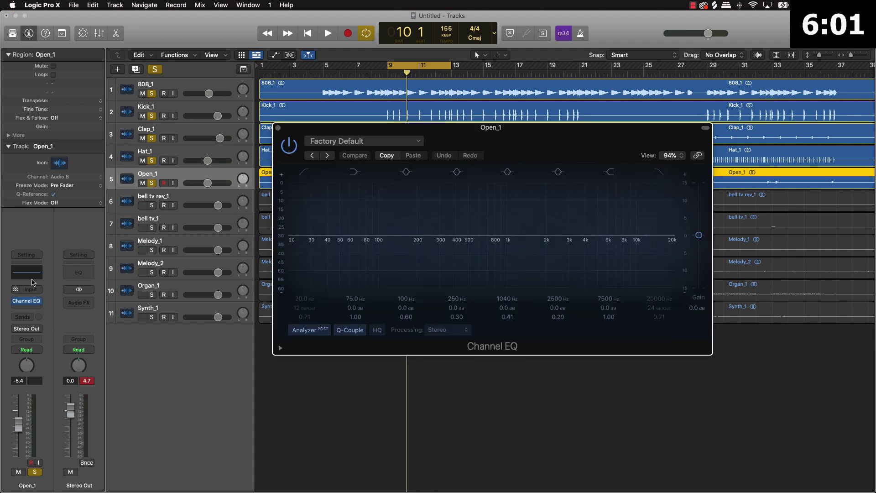
left_click(301, 172)
key("space")
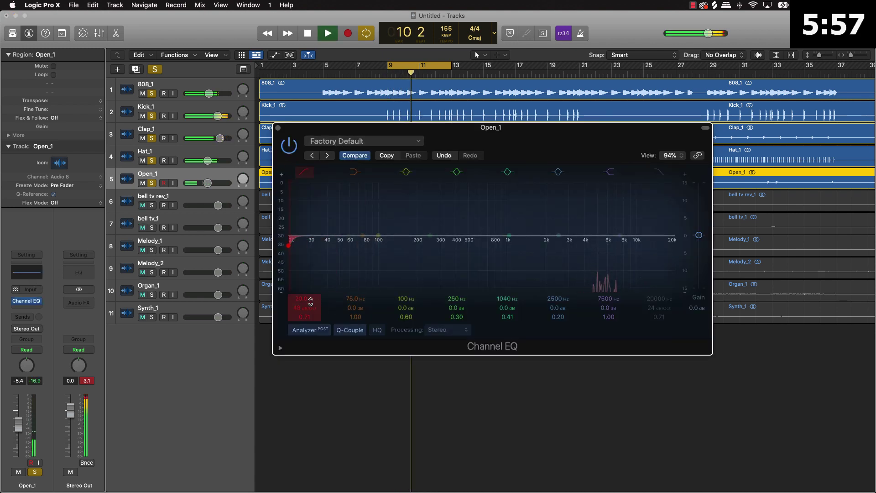
left_click_drag(311, 301, 310, 274)
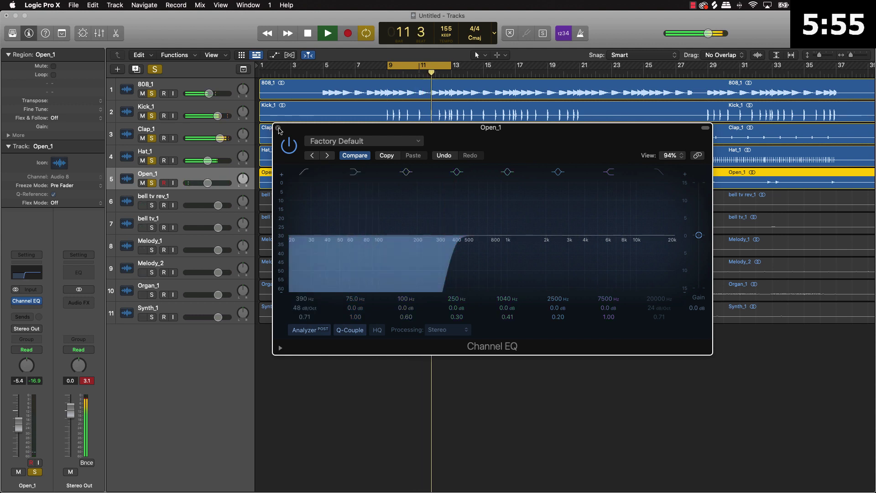
left_click(279, 128)
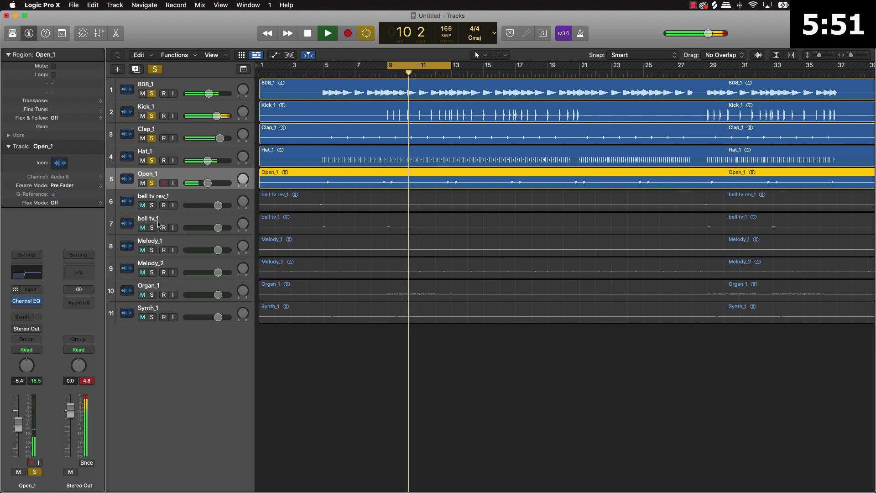
key("space")
- Solo Melody_1 and Melody_2 instead of bell tv rev_1 and set the Melody_2 volume to about -2.3 dB during playback
left_click(152, 205)
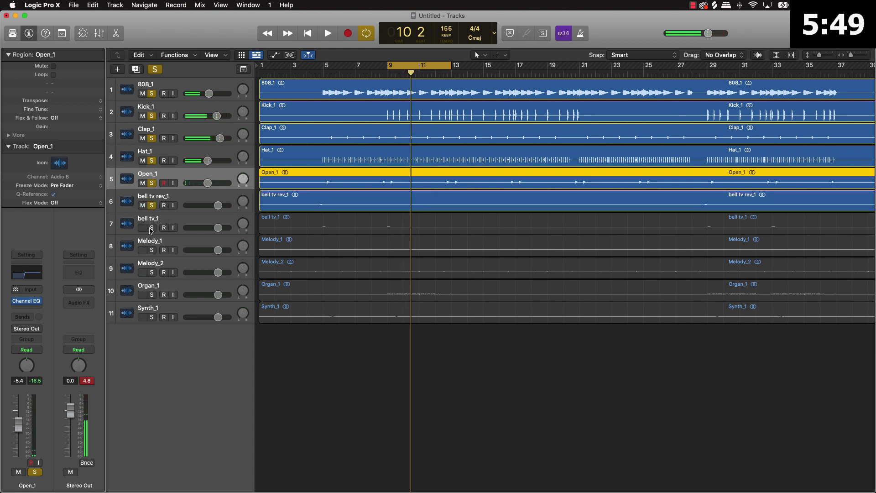
left_click(153, 206)
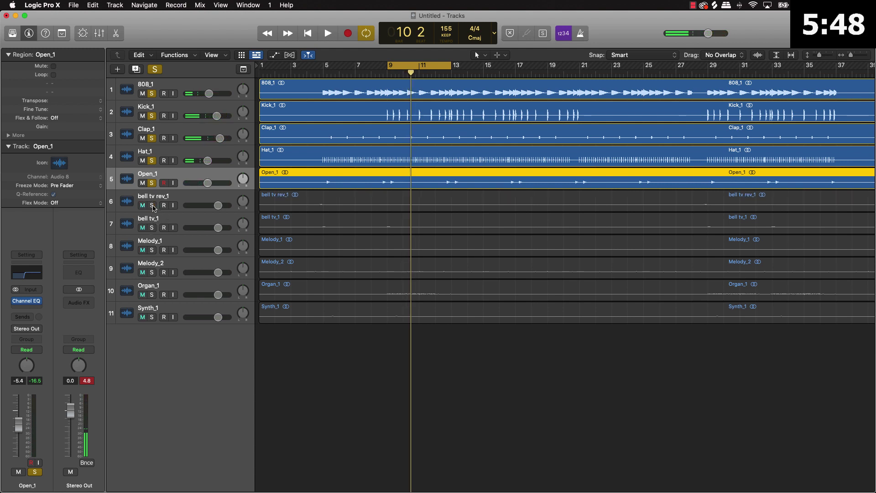
left_click(153, 250)
key("space")
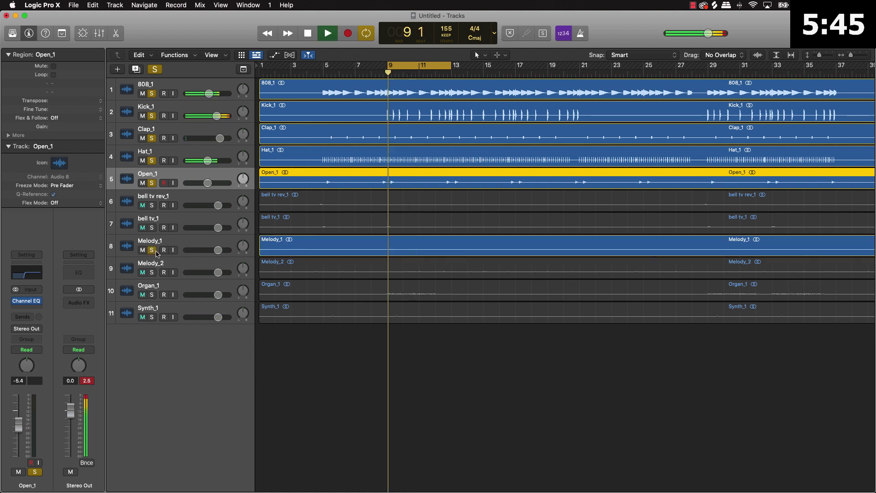
left_click(152, 272)
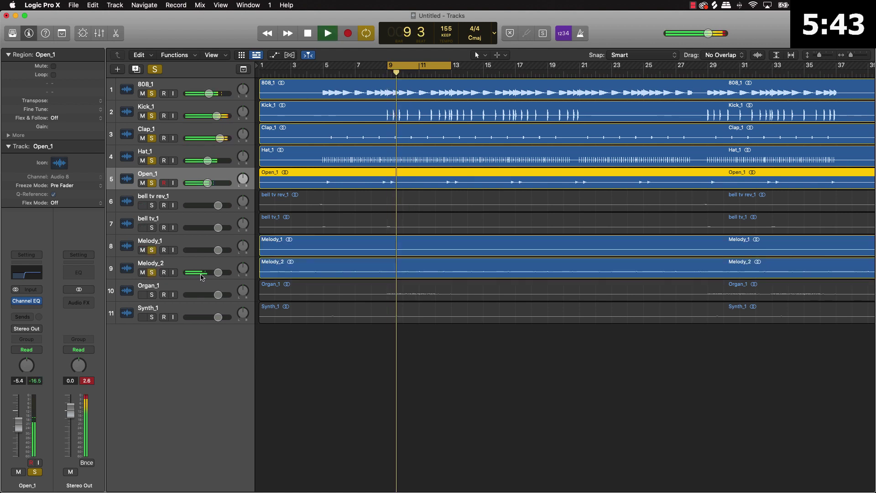
left_click_drag(216, 276, 212, 275)
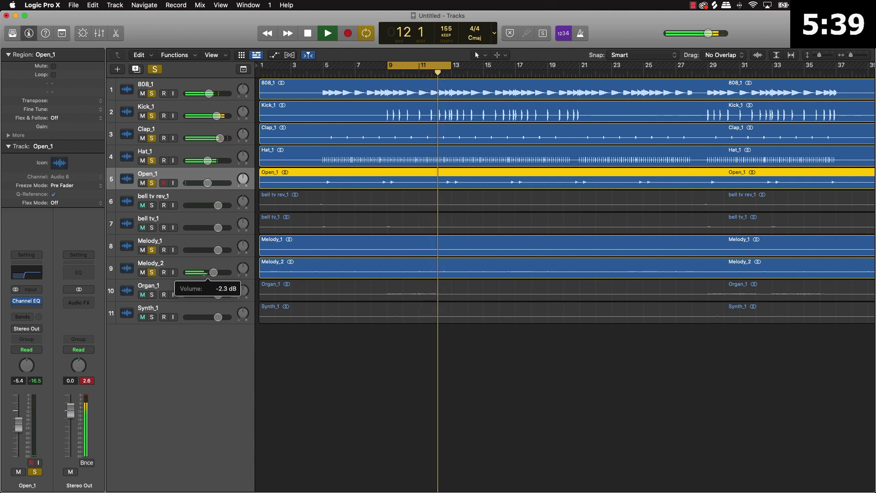
left_click_drag(205, 275, 204, 275)
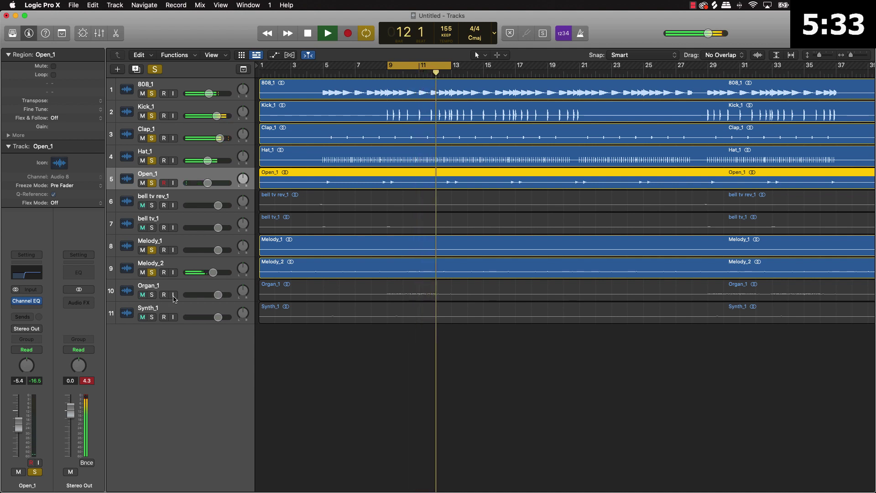
- Solo Organ_1 and Synth_1 and lower both volumes while the loop plays, with Synth_1 at -3.8 dB
left_click(153, 295)
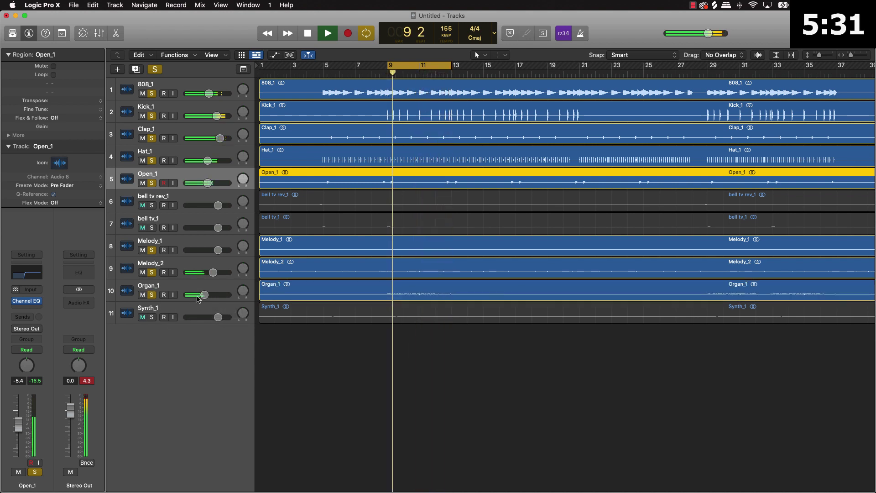
left_click_drag(201, 297, 203, 295)
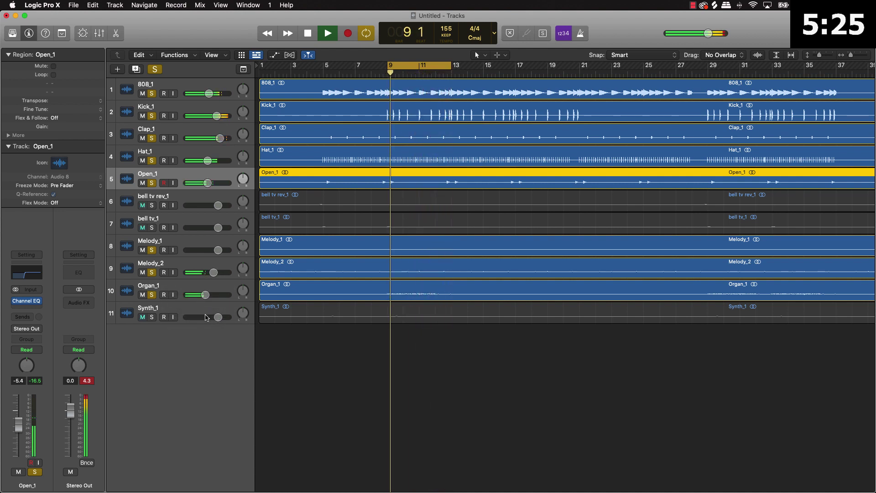
left_click(152, 317)
left_click_drag(216, 321, 209, 321)
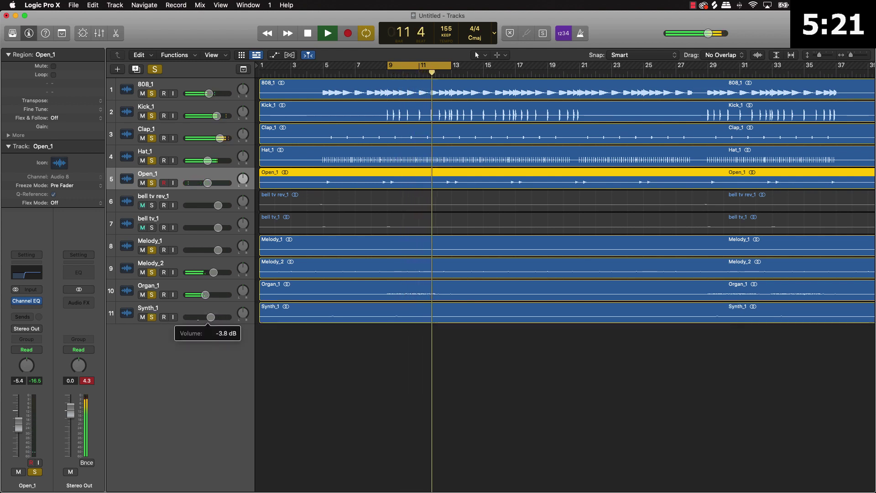
- Raise the Synth_1 volume to +0.2 dB, Organ_1 to -5.7 dB and Melody_2 to -0.3 dB during loop playback
key("super+Down")
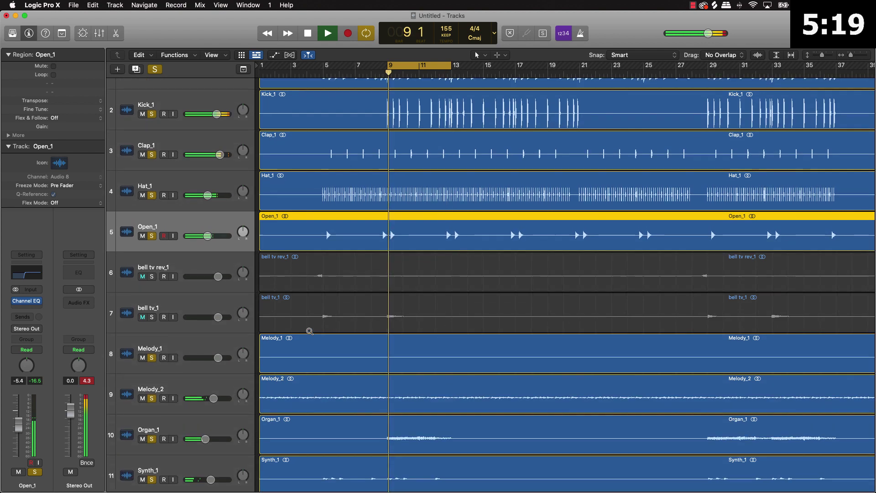
scroll(309, 333, "down", 5)
left_click_drag(210, 425, 216, 425)
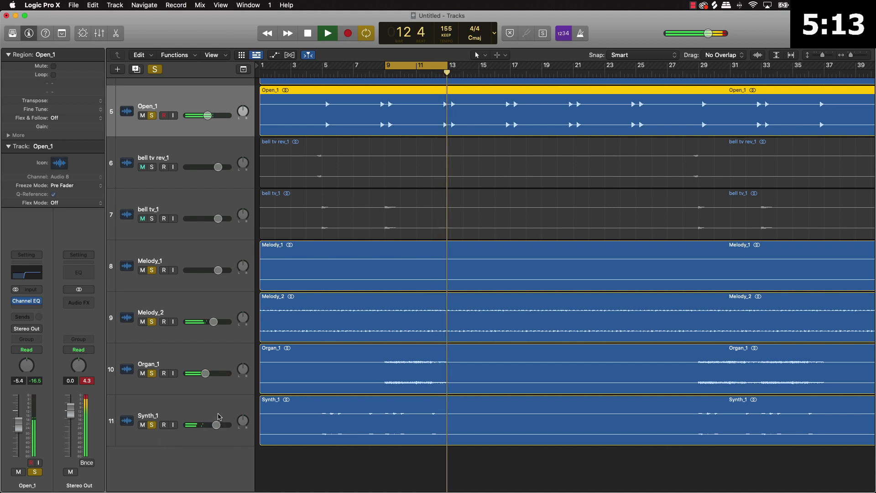
left_click_drag(216, 425, 218, 424)
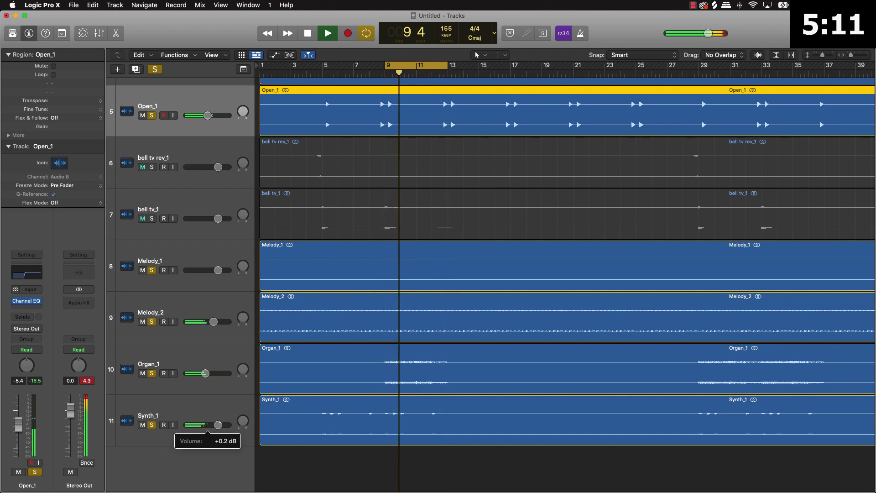
left_click(207, 382)
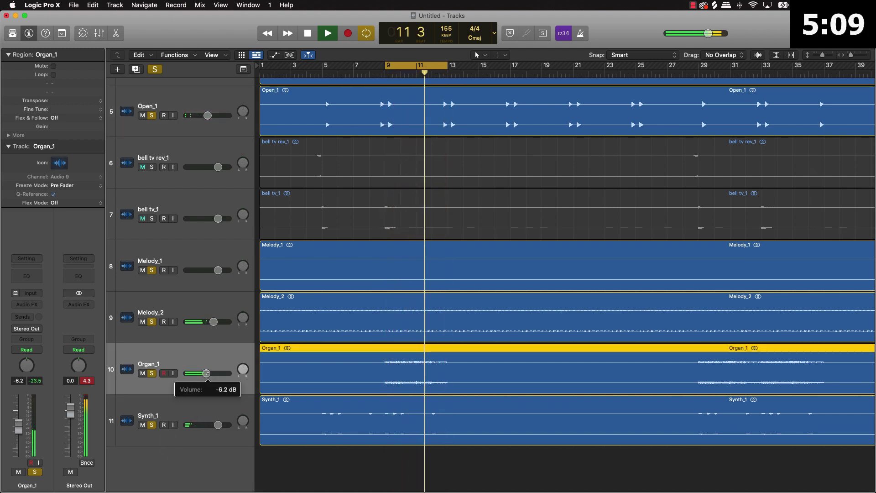
left_click_drag(213, 322, 217, 321)
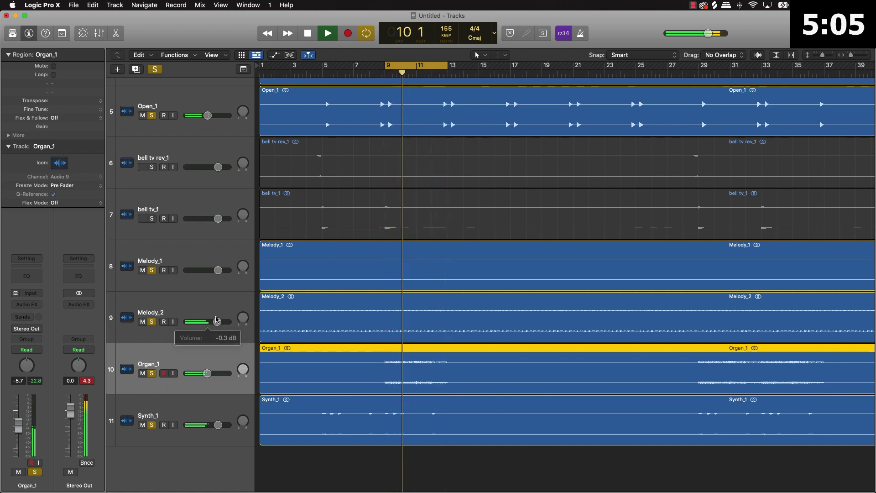
- Lower Organ_1 to -6.8 dB, pan Organ_1 to +11, Melody_2 to -3 and Synth_1 slightly off centre, and stop playback
left_click_drag(204, 376, 242, 423)
left_click_drag(242, 319, 242, 322)
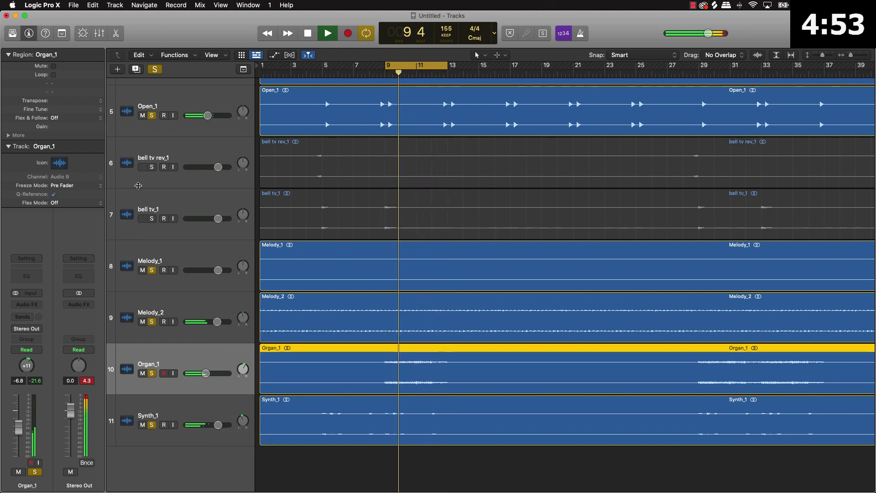
key("space")
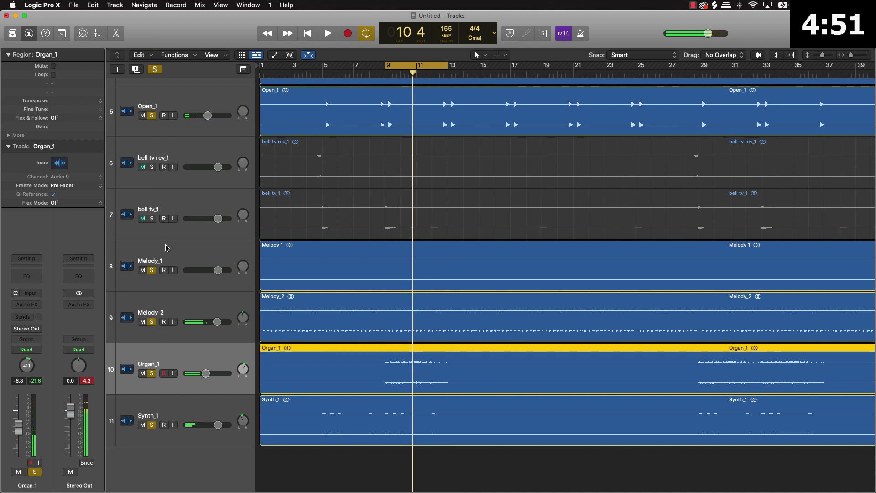
- Solo bell tv_1 and bell tv rev_1 with the other tracks, lower both volumes and pan bell tv_1 slightly
scroll(196, 234, "right", 1)
left_click_drag(218, 218, 210, 218)
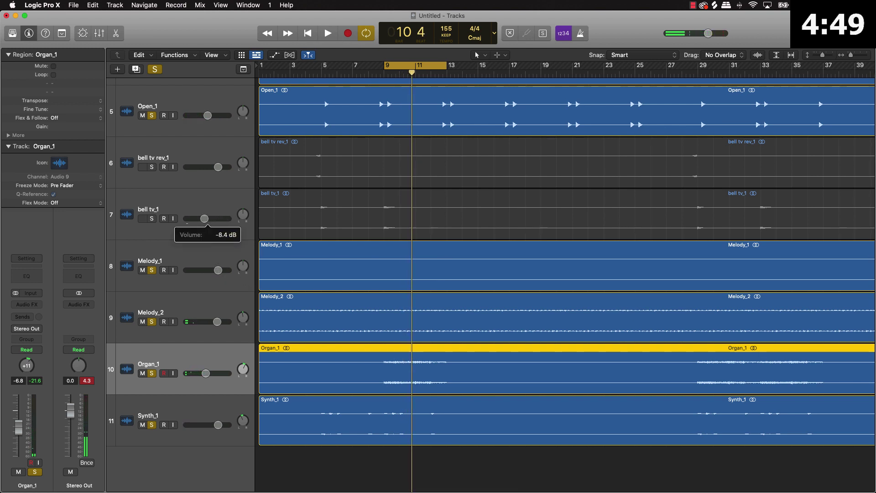
left_click(152, 219)
key("space")
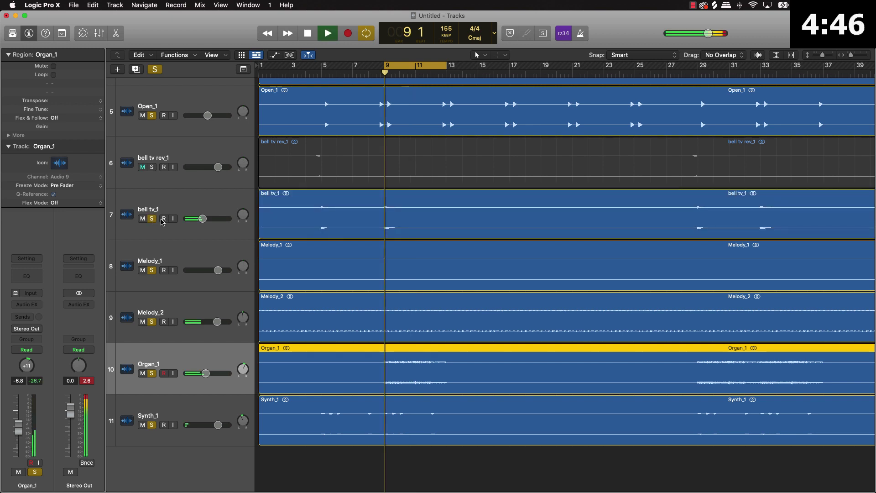
key("space")
left_click(243, 214)
key("space")
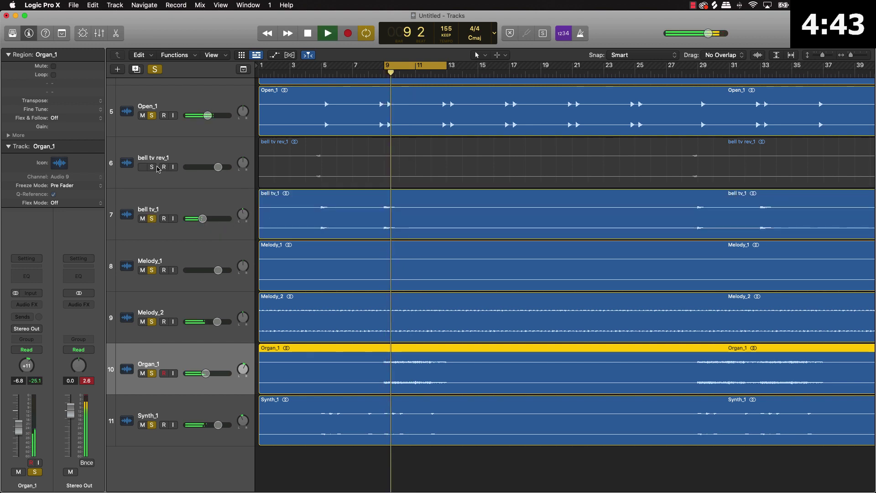
left_click(152, 166)
left_click_drag(218, 167, 204, 171)
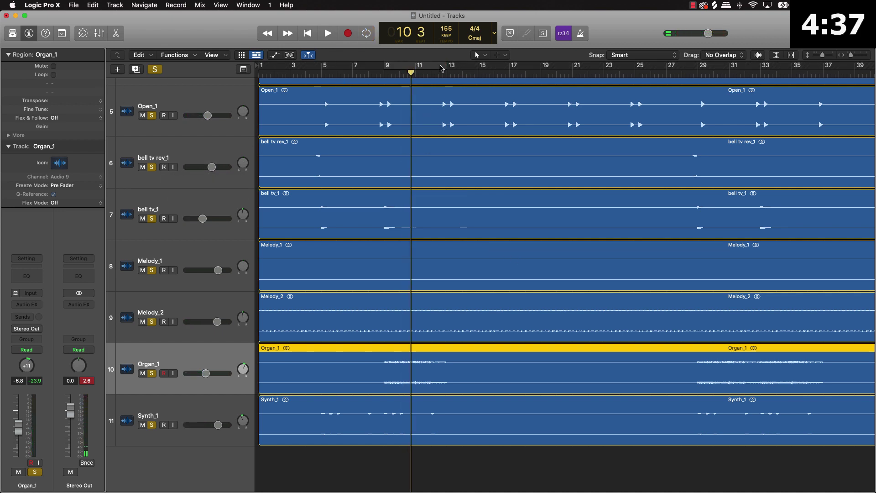
- Loop bars 13 to 17 and add a Channel EQ to Melody_2 with a 48 dB/Oct low cut at 272 Hz
left_click_drag(428, 65, 491, 66)
key("space")
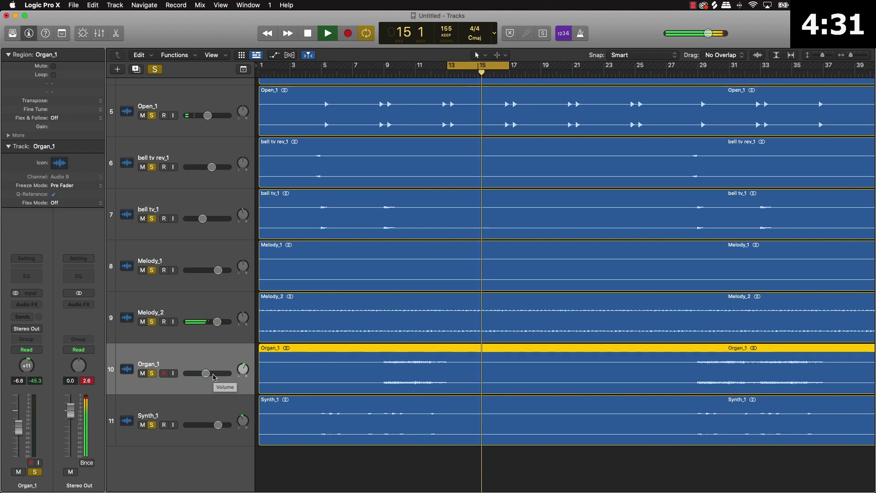
left_click(156, 340)
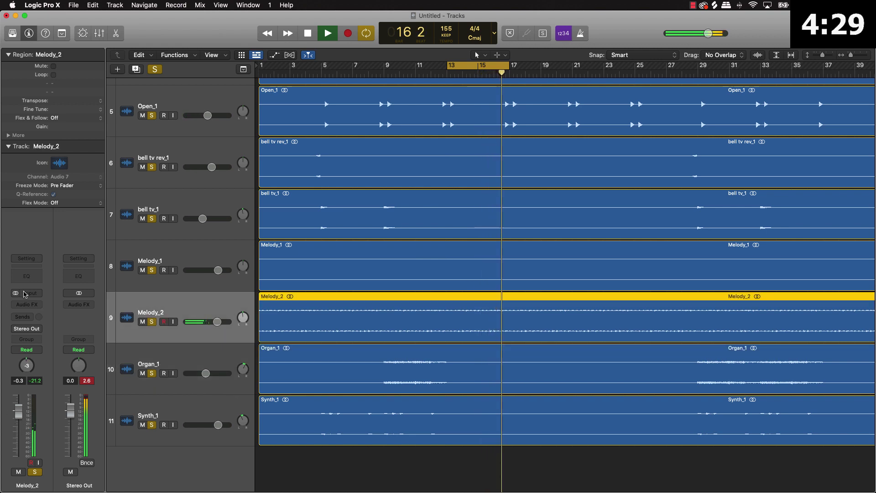
key("e")
left_click(315, 317)
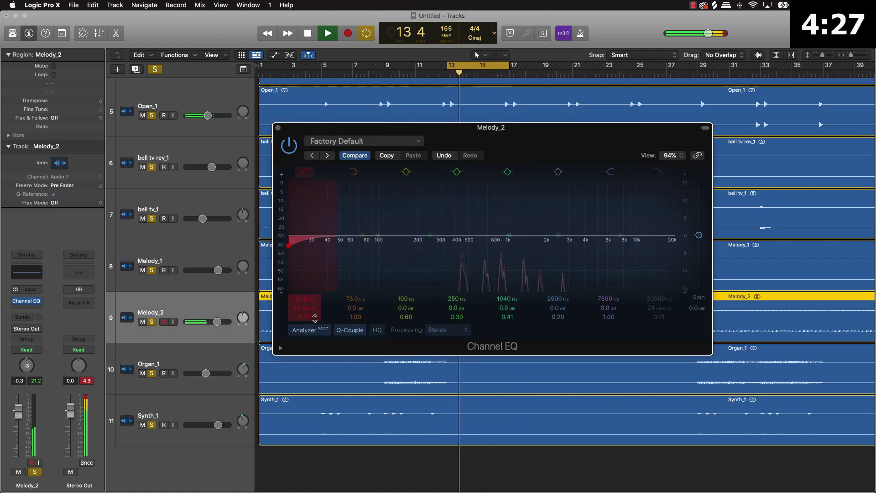
left_click_drag(310, 306, 310, 274)
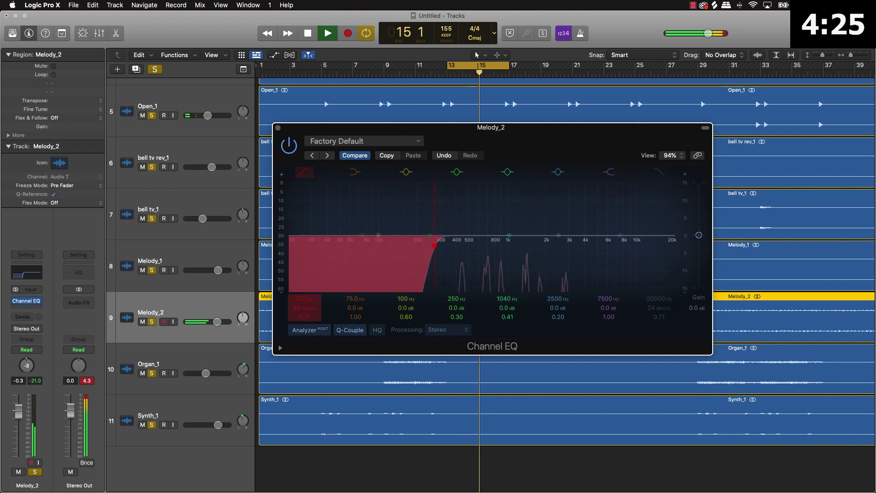
- Insert the stereo Waves MV2 (s) plug-in on Melody_2, raise its low level slightly, close both plug-in windows and stop playback
left_click(34, 309)
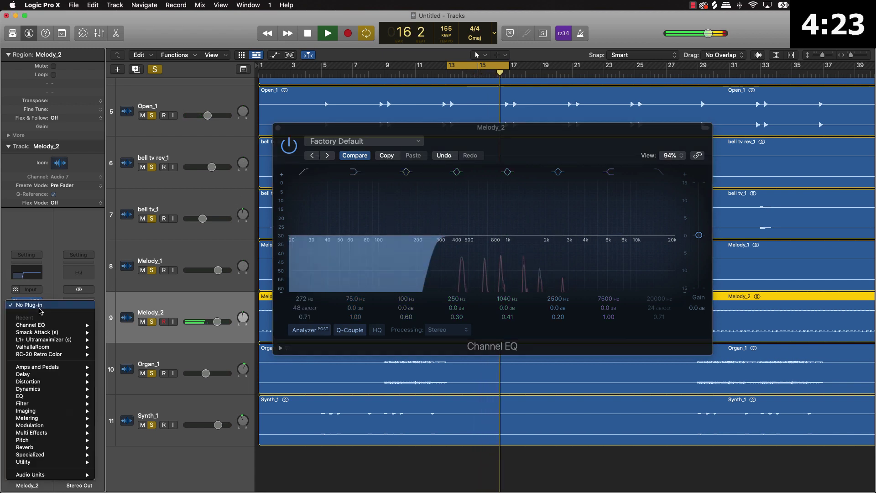
mouse_move(50, 343)
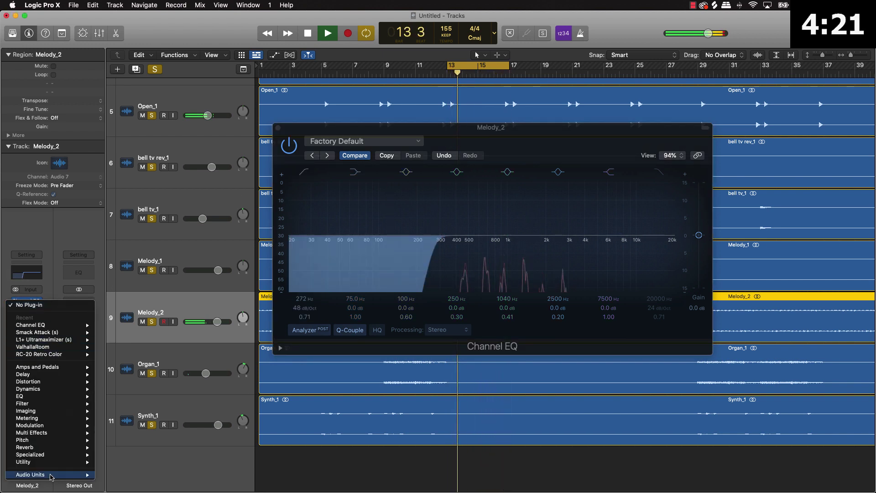
mouse_move(46, 475)
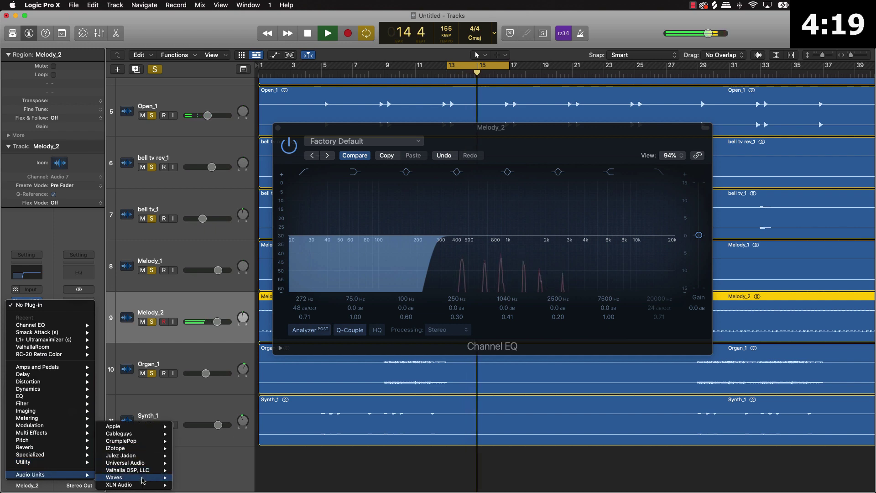
mouse_move(137, 477)
mouse_move(258, 433)
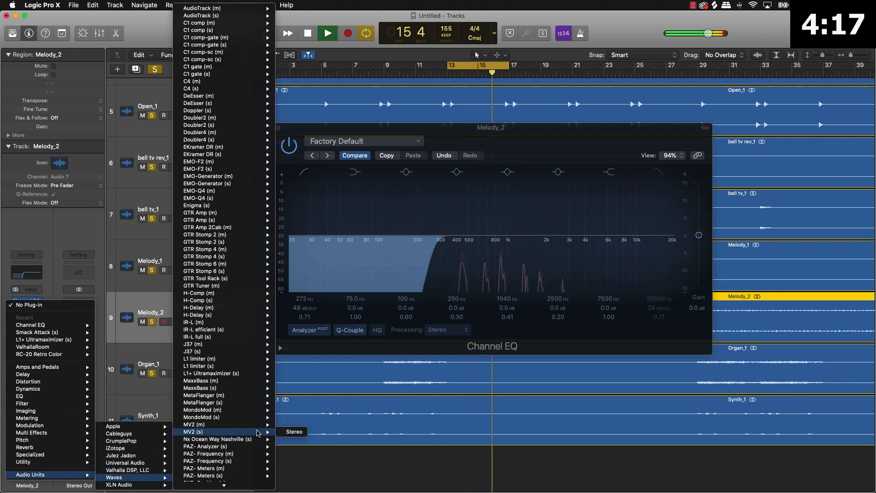
left_click(301, 432)
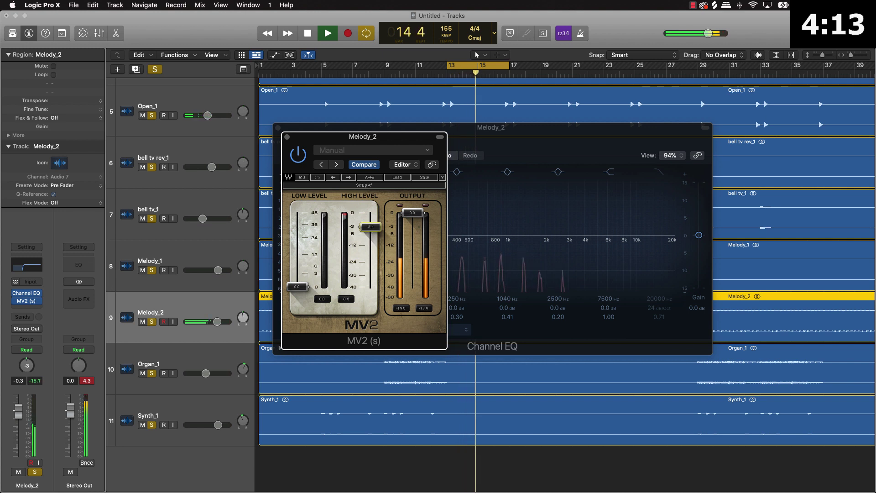
left_click_drag(303, 288, 303, 275)
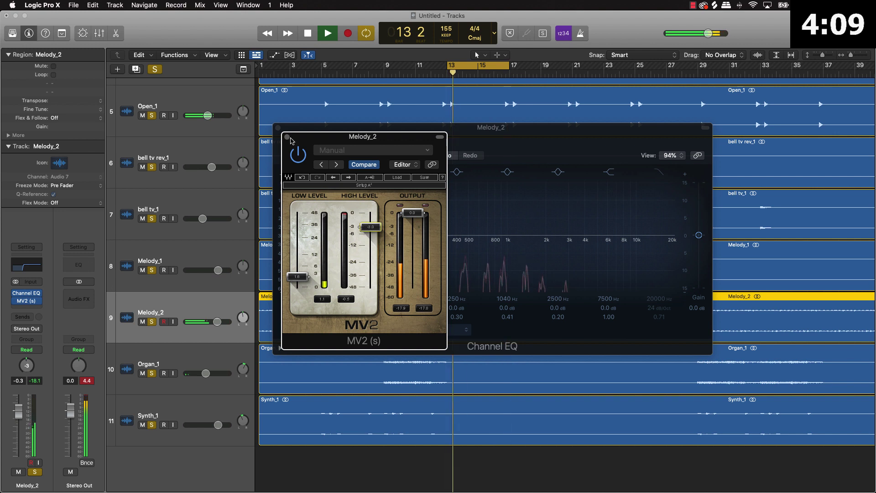
left_click(286, 137)
left_click(278, 128)
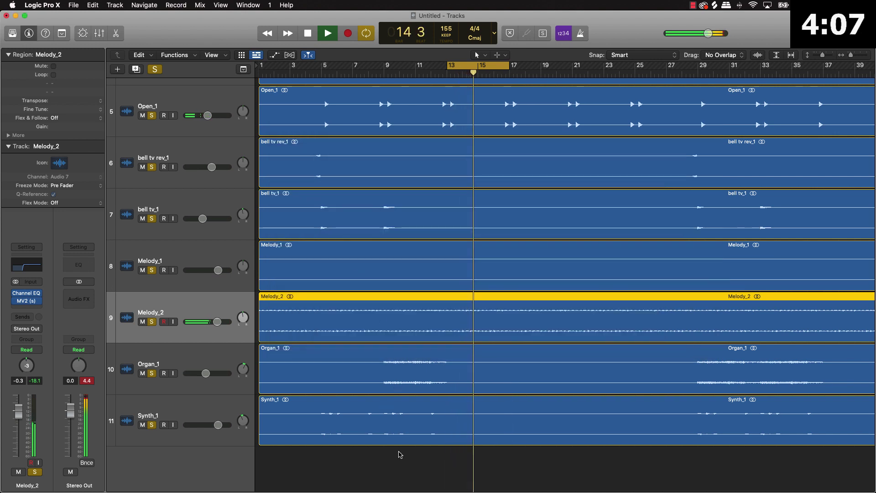
key("space")
left_click(415, 468)
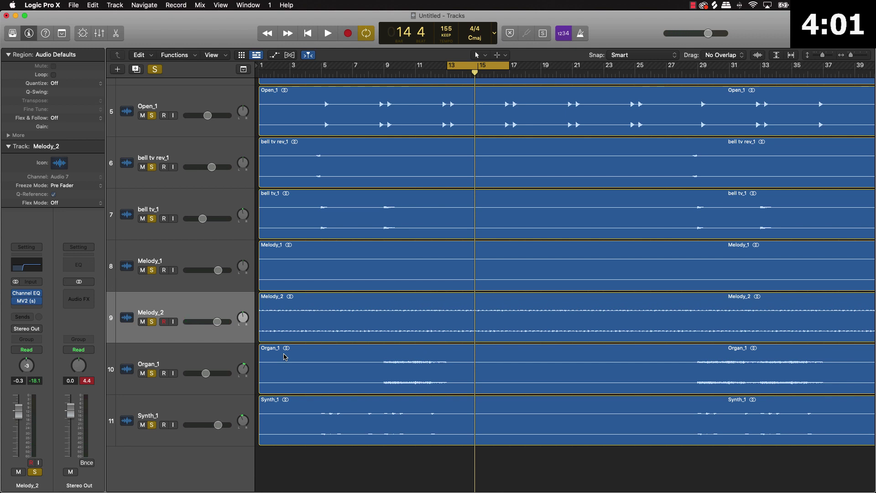
- Set the cycle range to bars 61 to 69, where Melody_1 plays, and start playback
scroll(442, 124, "right", 15)
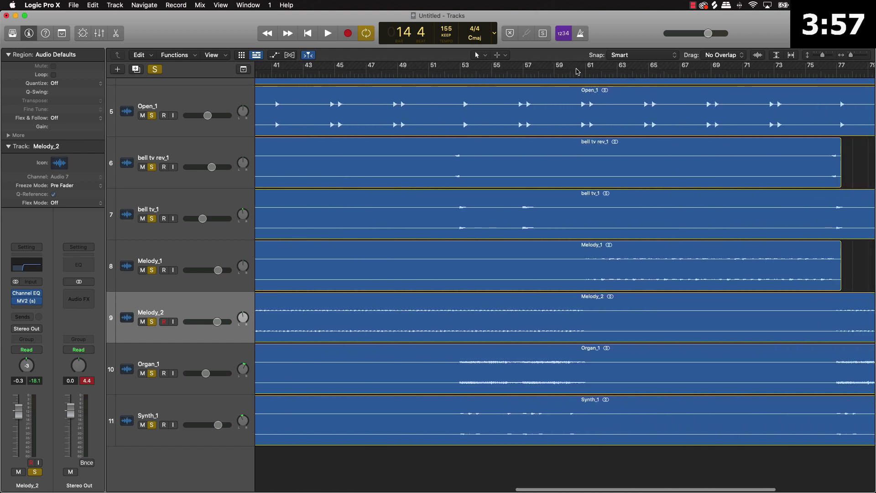
left_click_drag(586, 66, 710, 68)
key("space")
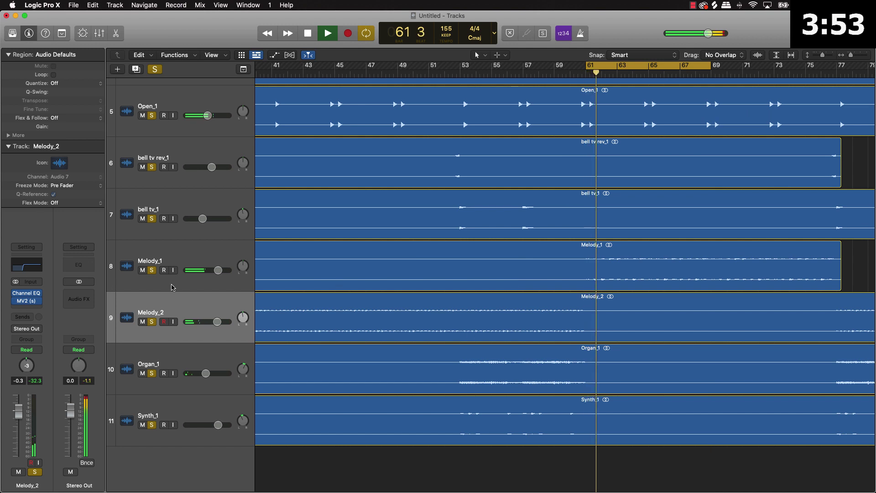
- Add a Channel EQ to Melody_1 with a 48 dB/Oct low cut just under 200 Hz and close its window
left_click(178, 262)
left_click(29, 273)
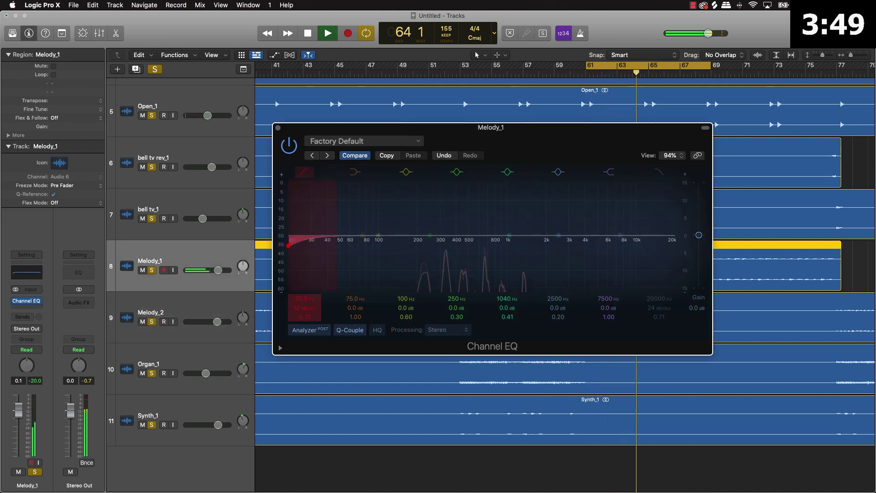
left_click_drag(307, 305, 306, 300)
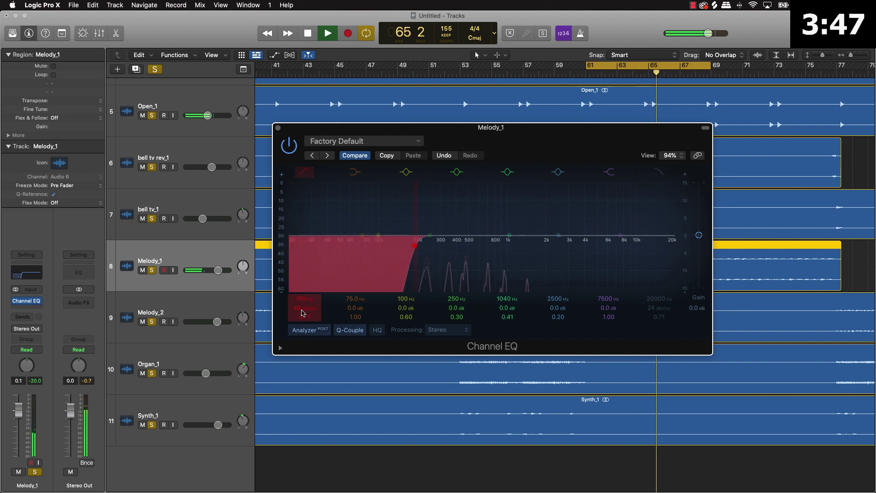
left_click(277, 129)
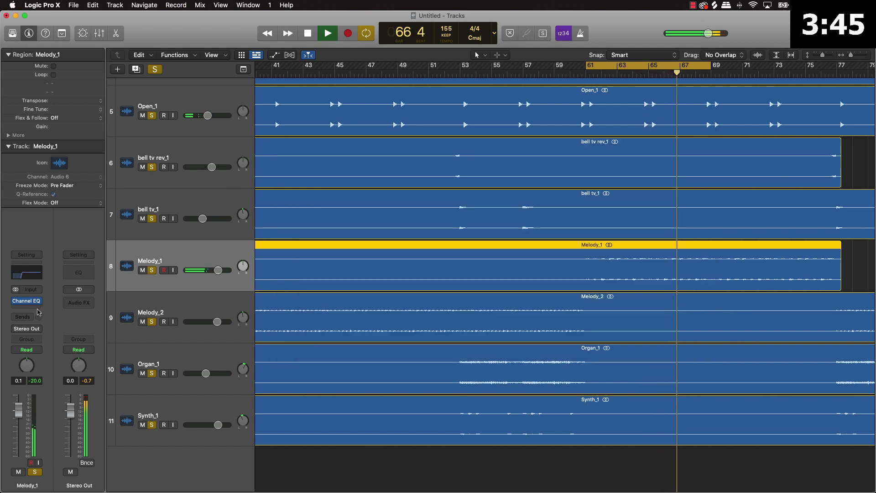
left_click(40, 310)
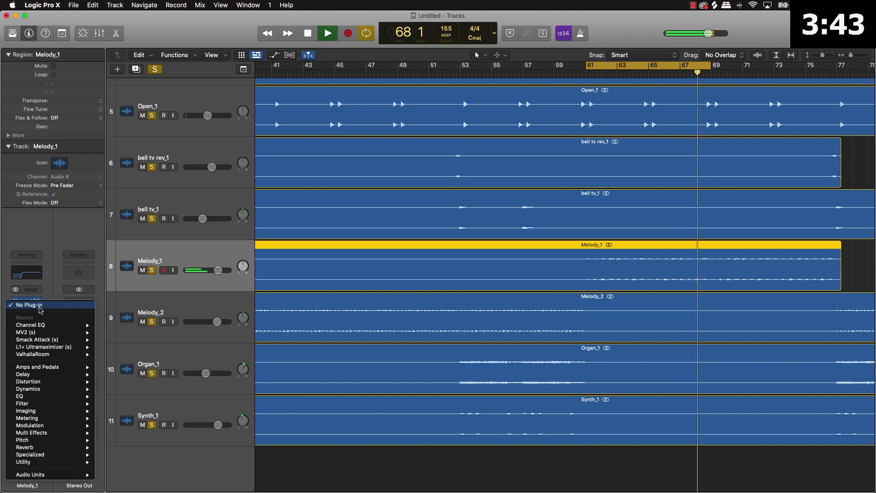
mouse_move(44, 342)
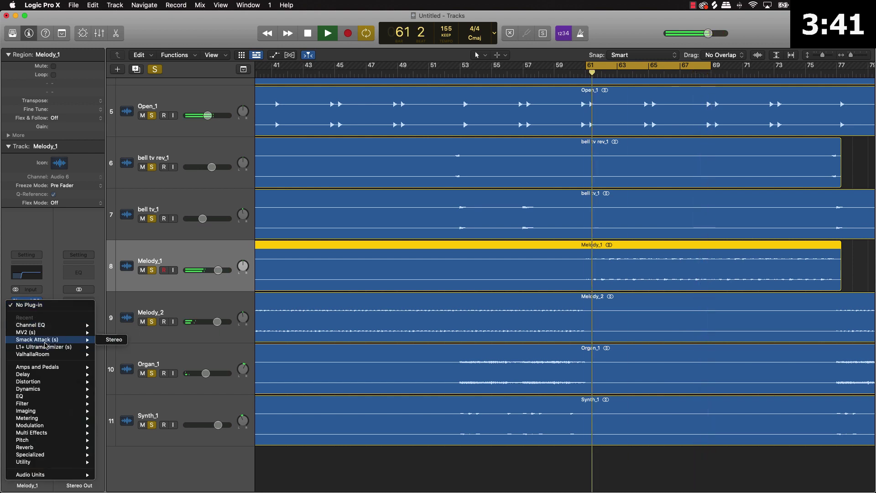
left_click(131, 336)
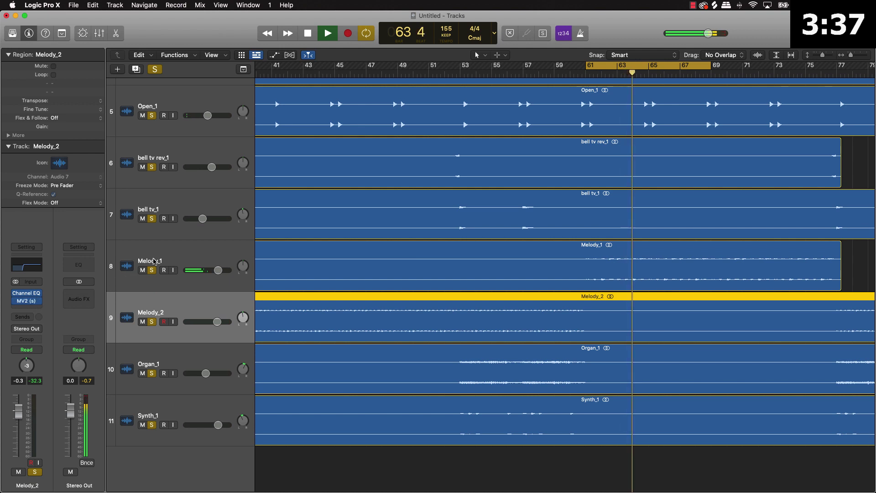
key("Up")
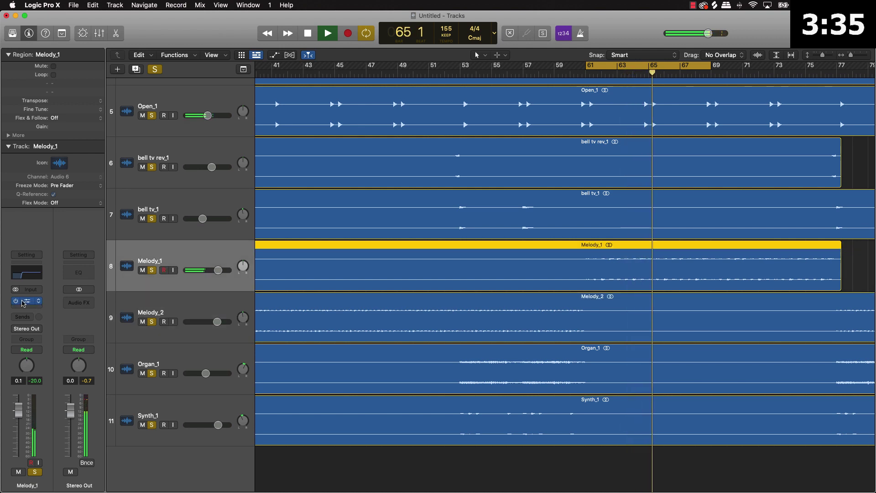
- Insert the stereo MV2 (s) plug-in on Melody_1, lower its high level and raise its low level slightly
left_click(26, 308)
mouse_move(46, 332)
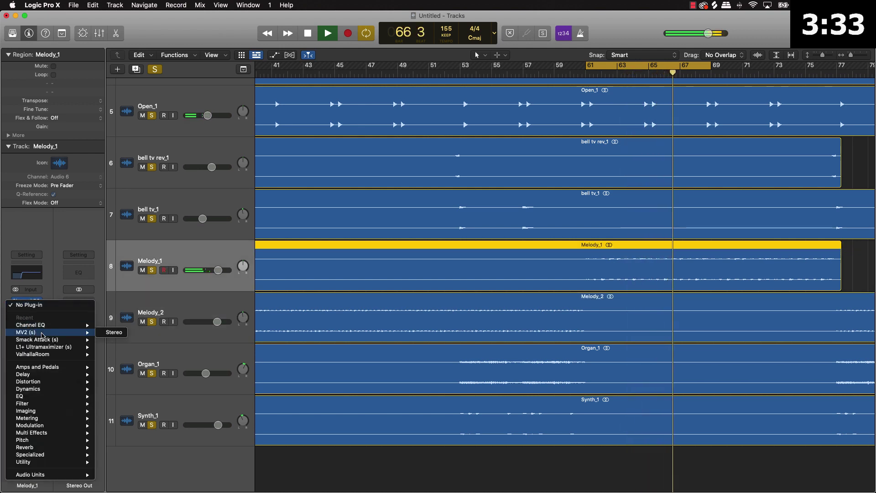
left_click(112, 333)
left_click_drag(361, 203, 361, 221)
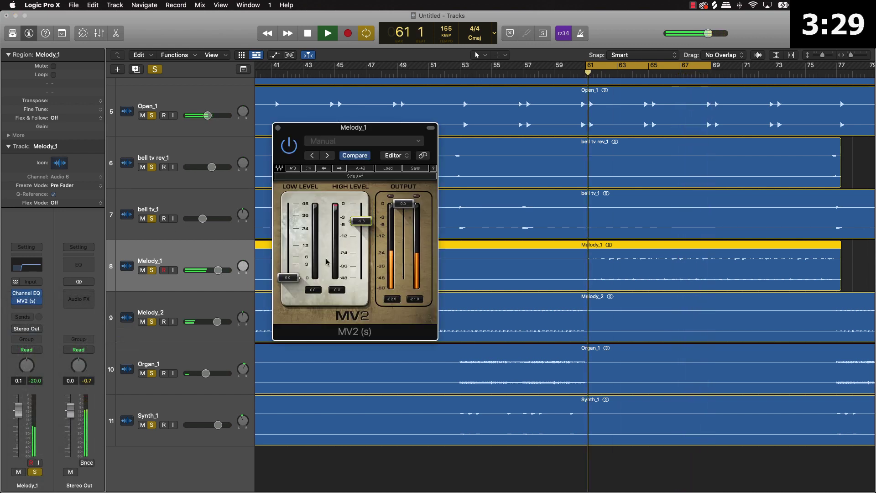
left_click_drag(287, 278, 288, 268)
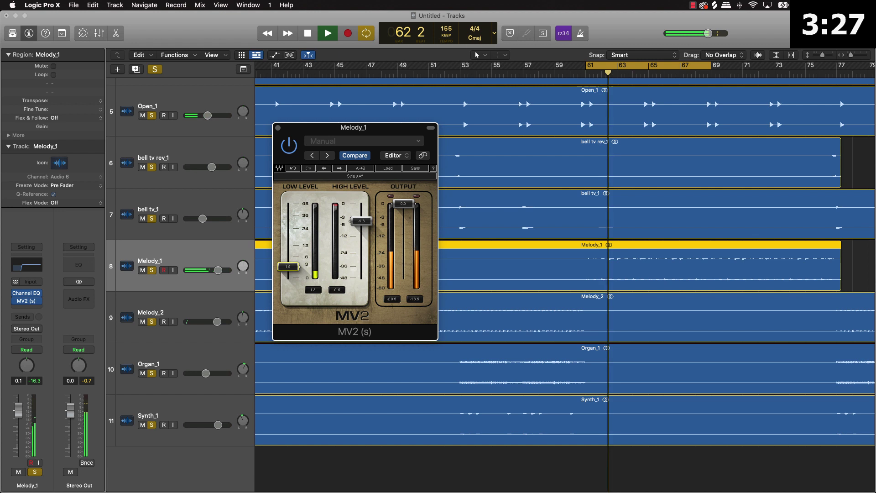
- Lower Melody_1's volume to -1.4 dB, close its MV2 window and stop playback
left_click_drag(218, 270, 215, 270)
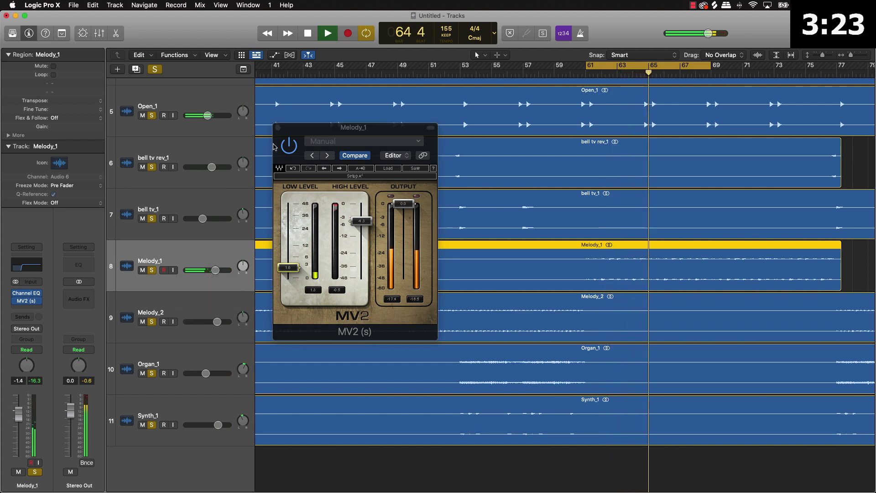
key("super+w")
key("space")
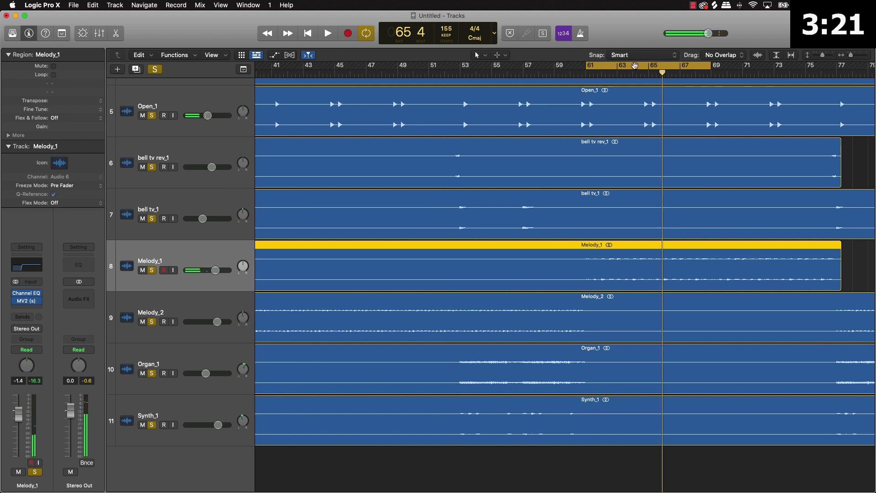
- Return the playhead to the start of the project with cycling off and clear all track solos
key("Return")
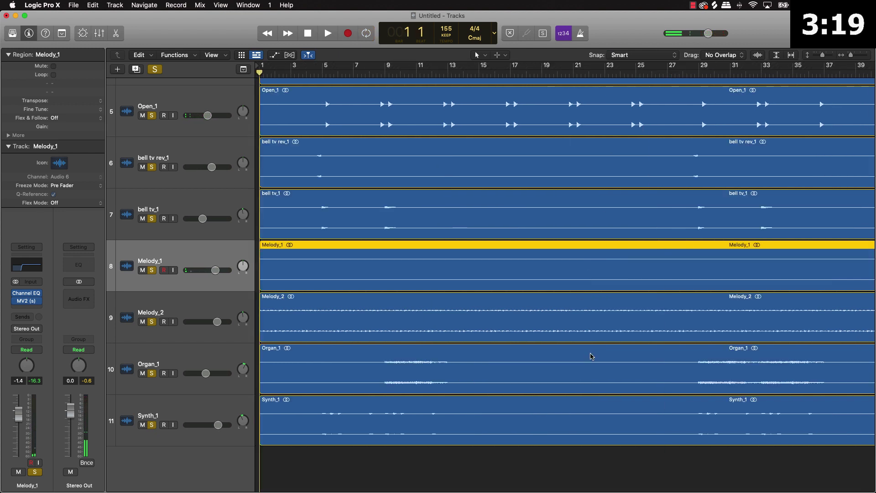
left_click(404, 457)
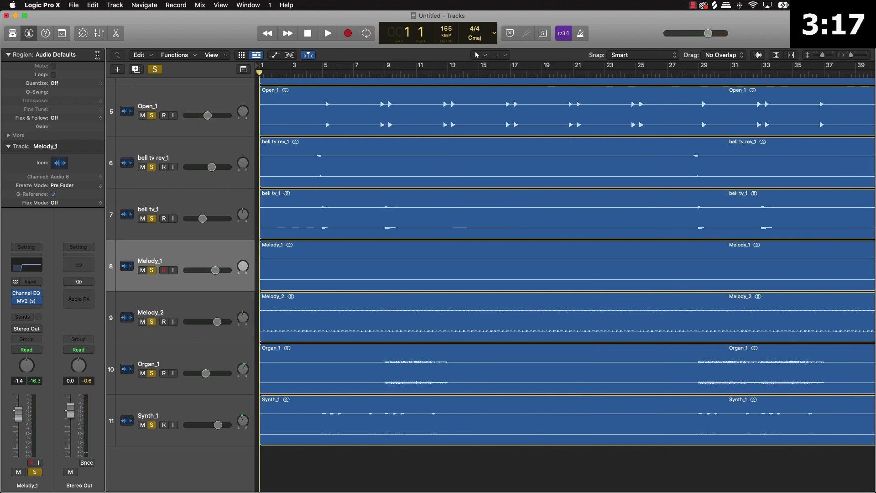
left_click(153, 70)
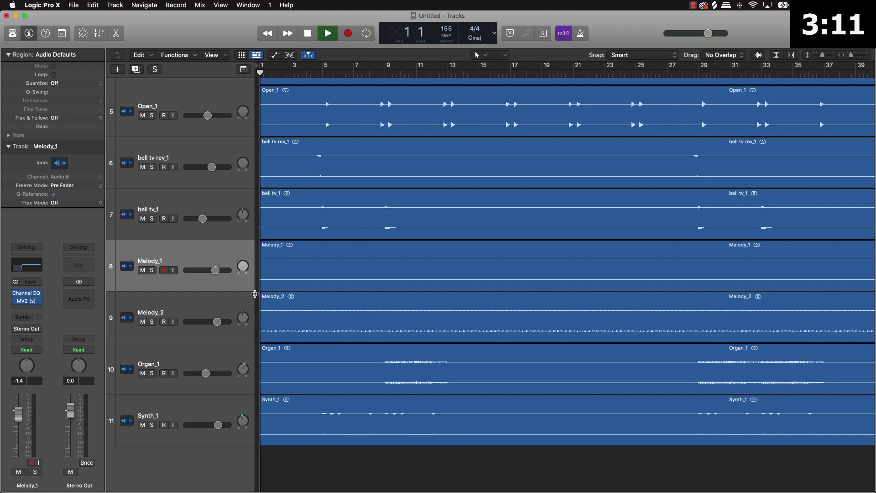
- Play the full mix from the start, raise the volume of bell tv_1 and stop playback
left_click(202, 305)
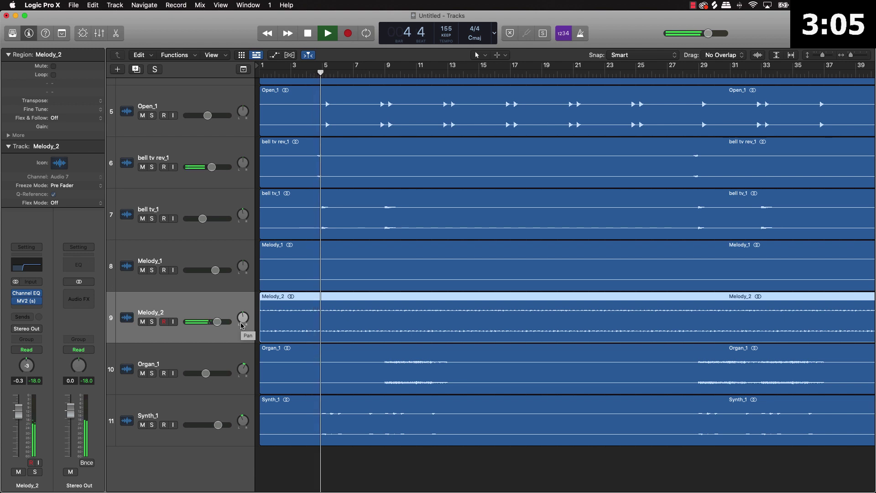
left_click_drag(202, 220, 211, 220)
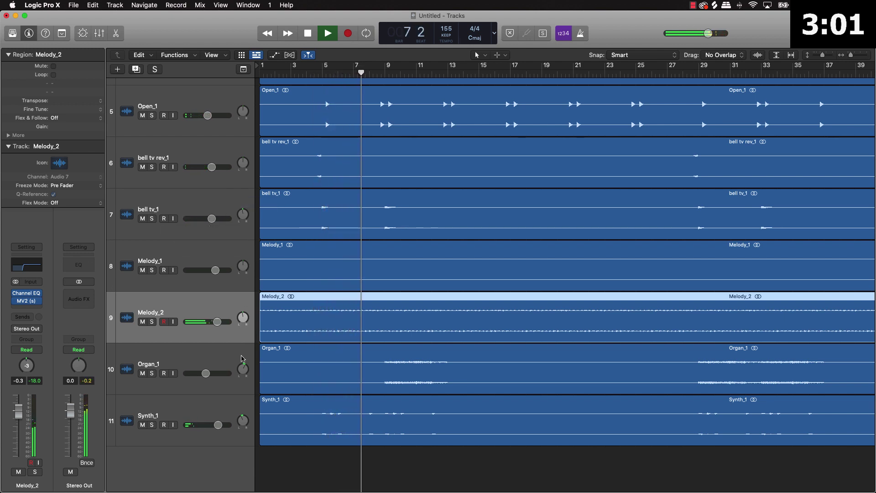
key("space")
- Add a Channel EQ to Synth_1 with a 48 dB/Oct low cut at 88.5 Hz
left_click(174, 406)
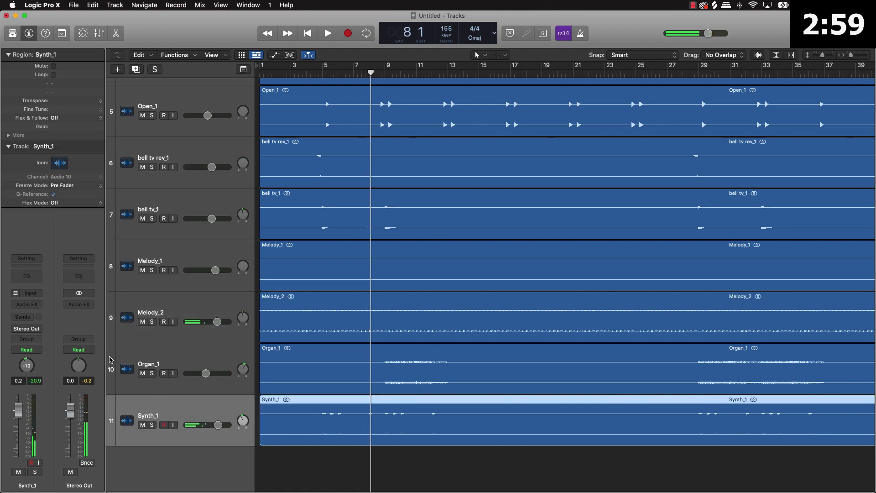
left_click(26, 276)
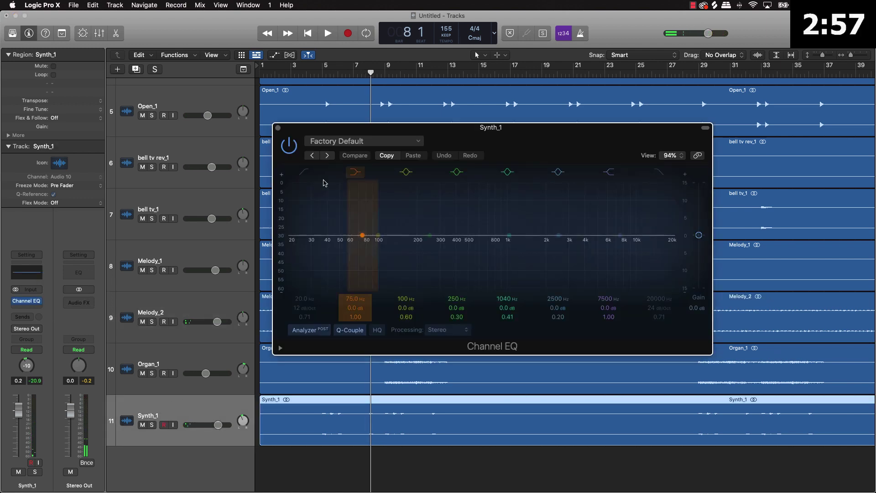
left_click_drag(307, 309, 307, 292)
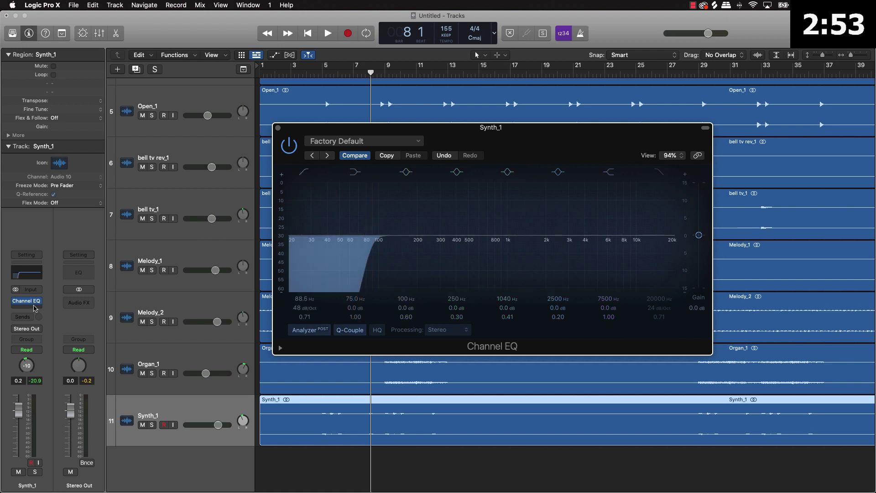
- Insert ValhallaRoom on Synth_1 and, during playback, set its mix to 46.1 % and predelay to 13.9 ms
left_click(34, 309)
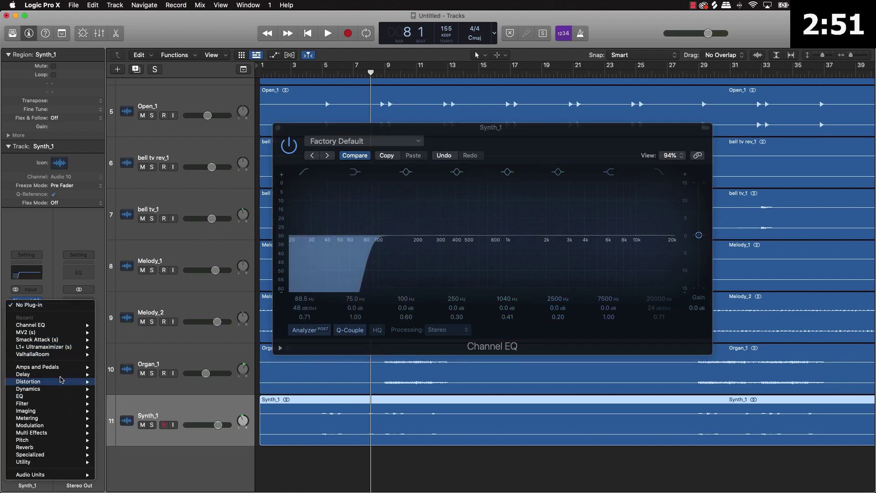
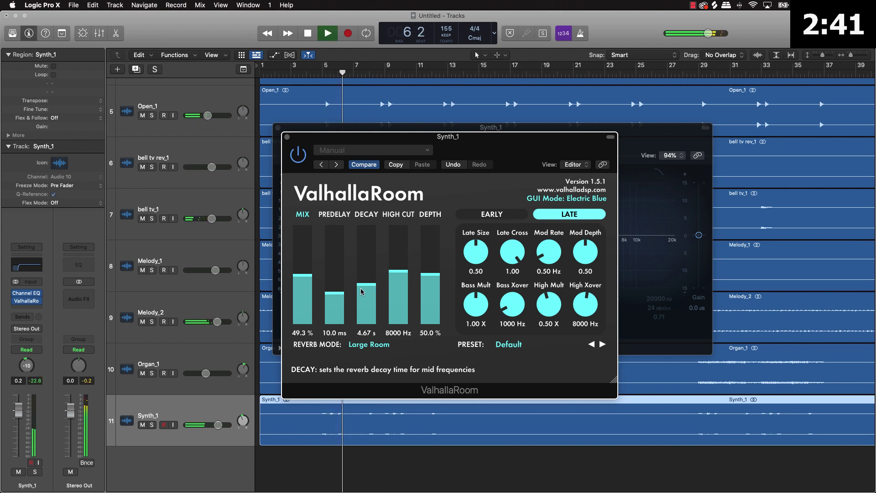
left_click(338, 296)
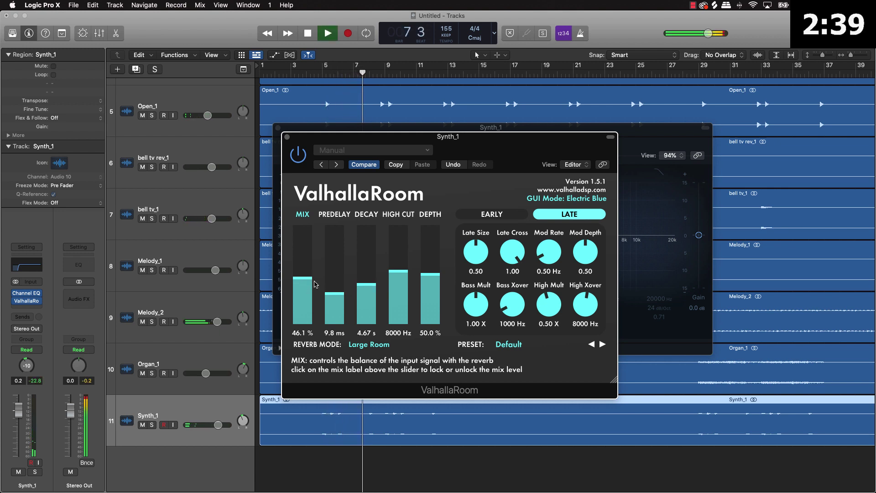
left_click(329, 297)
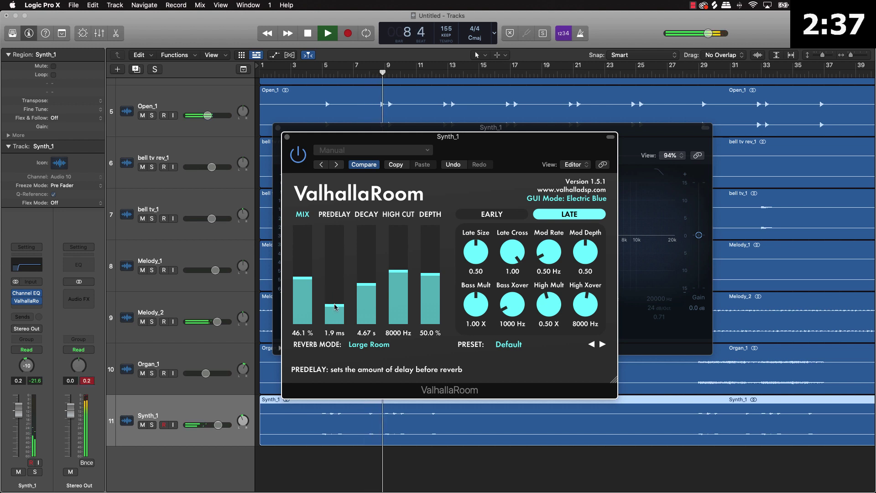
left_click(335, 300)
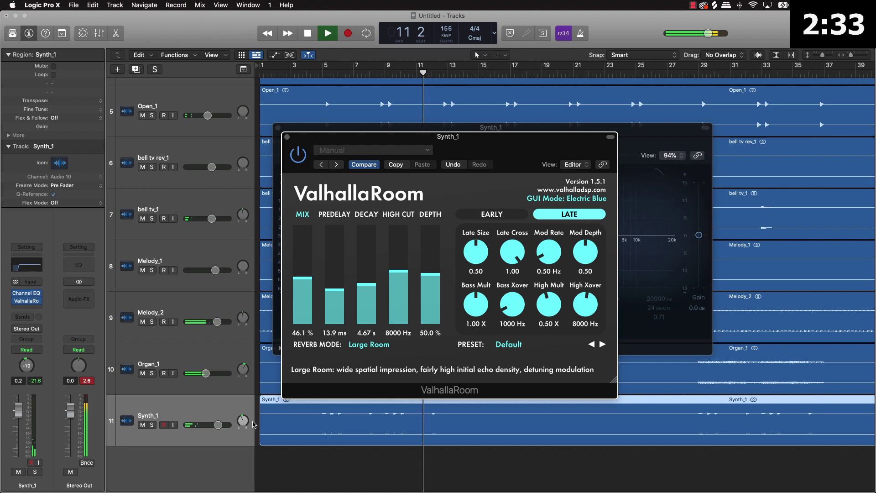
- Raise Synth_1's volume to +1.6 dB, reduce its reverb mix to 23.0 % and decay to 3.69 s, and close ValhallaRoom
left_click(218, 425)
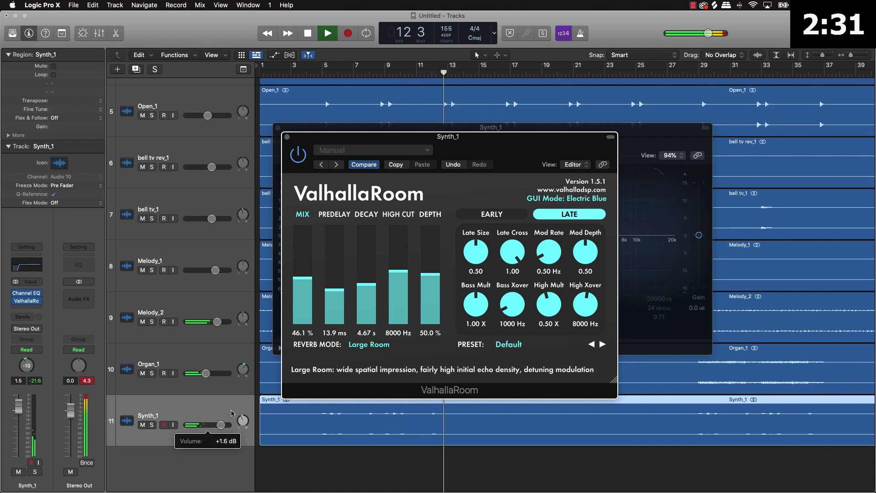
left_click_drag(304, 285, 304, 304)
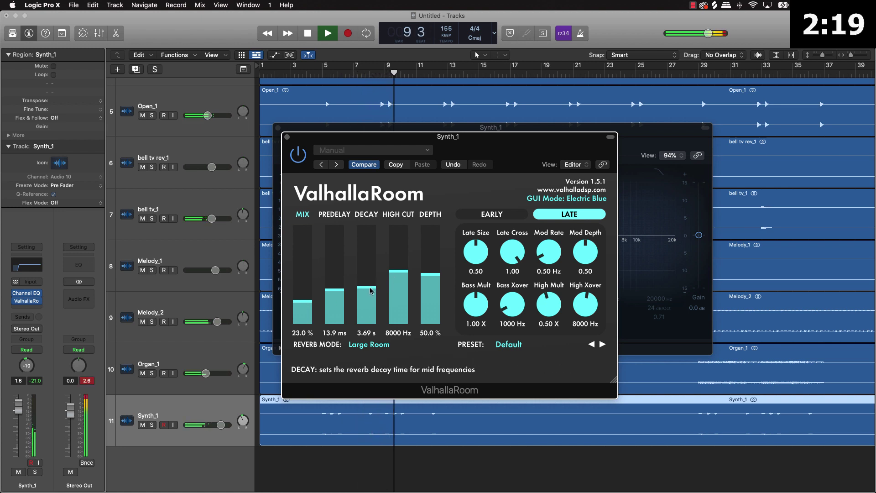
left_click(288, 137)
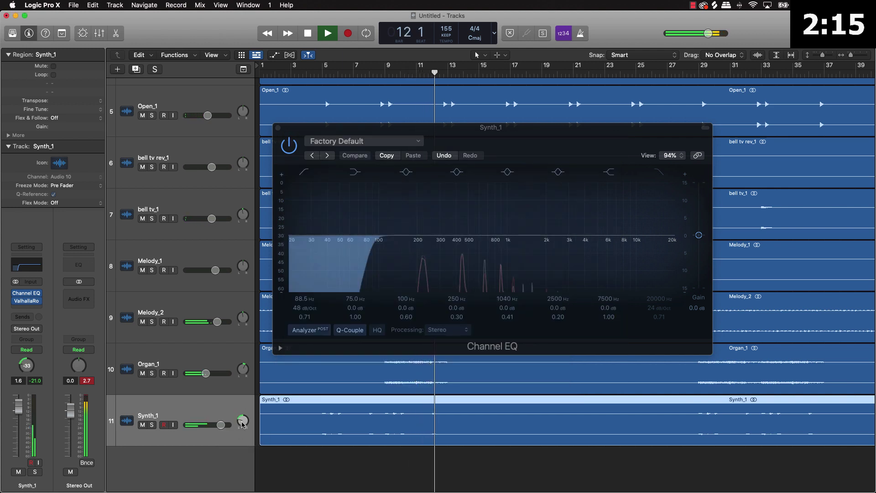
- Pan Synth_1 to +12, pan Organ_1 left with its volume at -9.8 dB, and close the Channel EQ window
left_click_drag(243, 422, 243, 408)
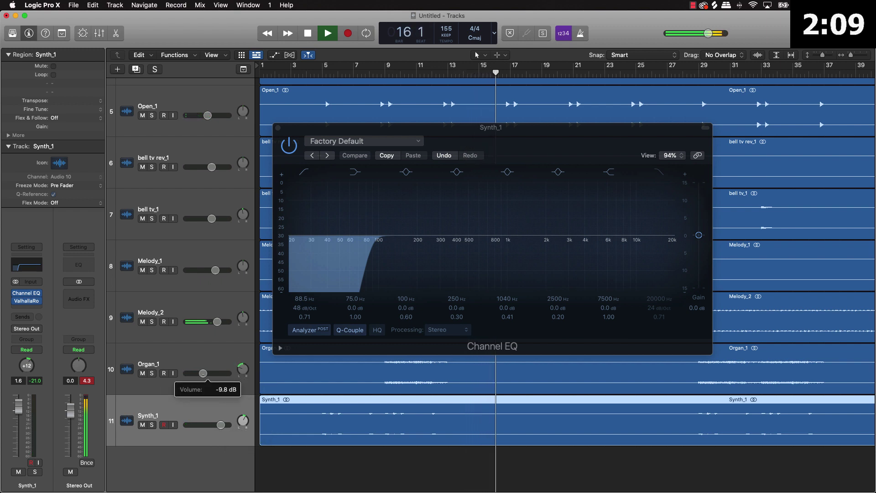
left_click_drag(242, 374, 242, 362)
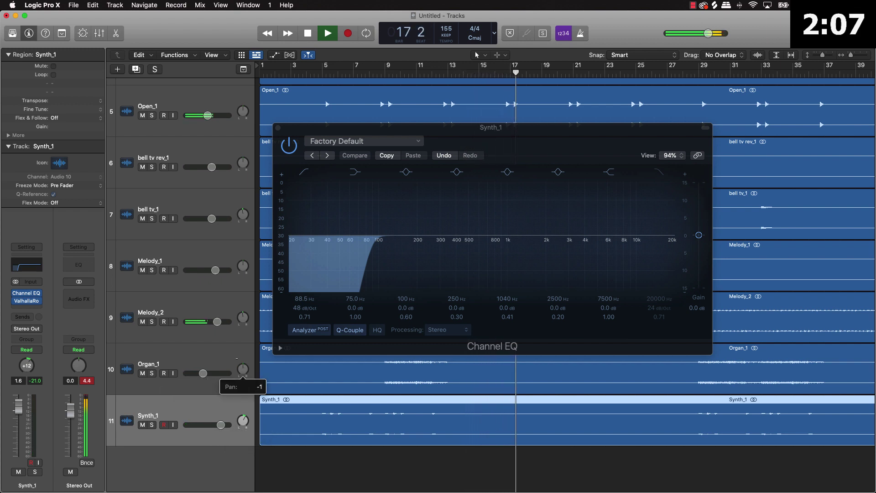
left_click(278, 128)
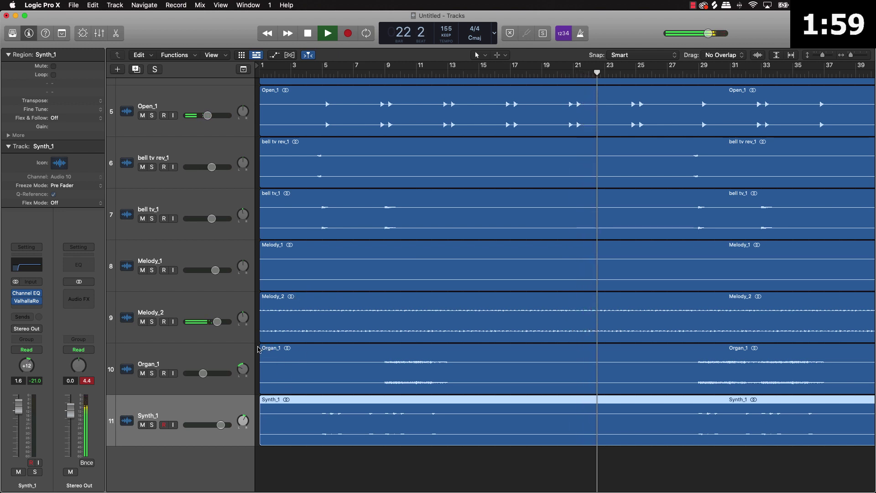
- Rebalance the panning with Melody_2 slightly left, Organ_1 slightly right at a higher volume, and Synth_1 at -11
mouse_move(242, 317)
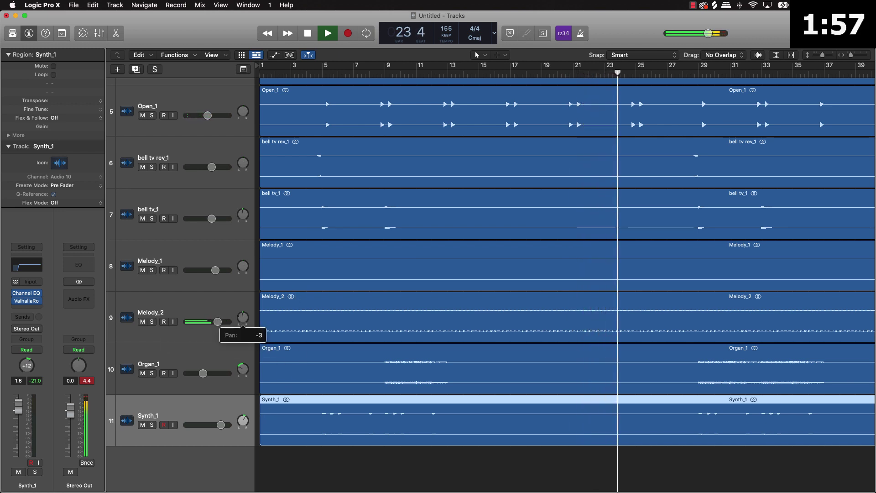
left_click_drag(242, 317, 243, 320)
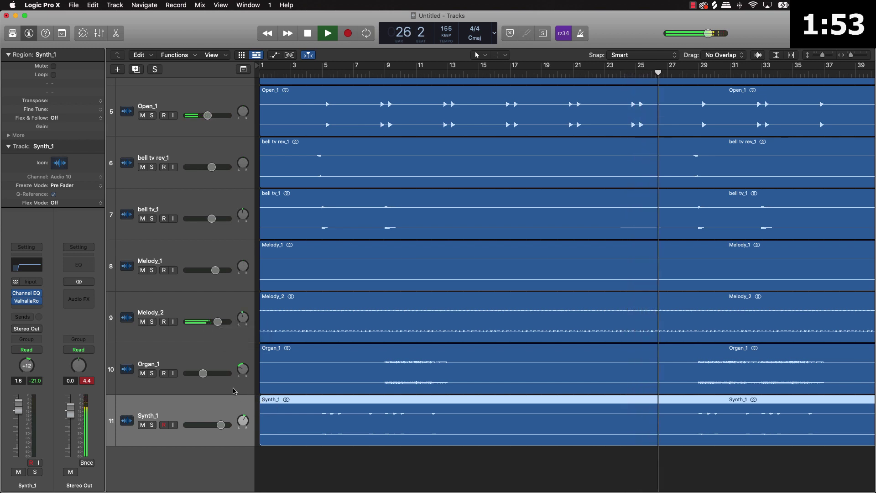
left_click_drag(233, 375, 231, 375)
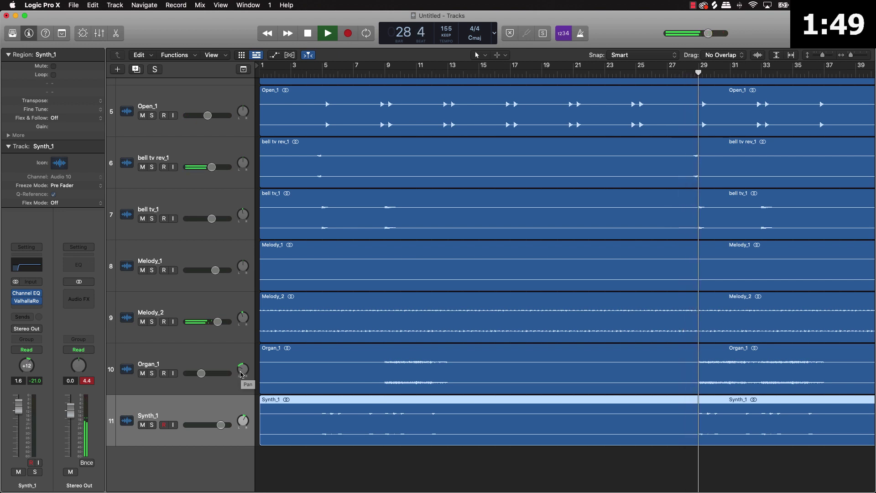
left_click_drag(241, 374, 211, 373)
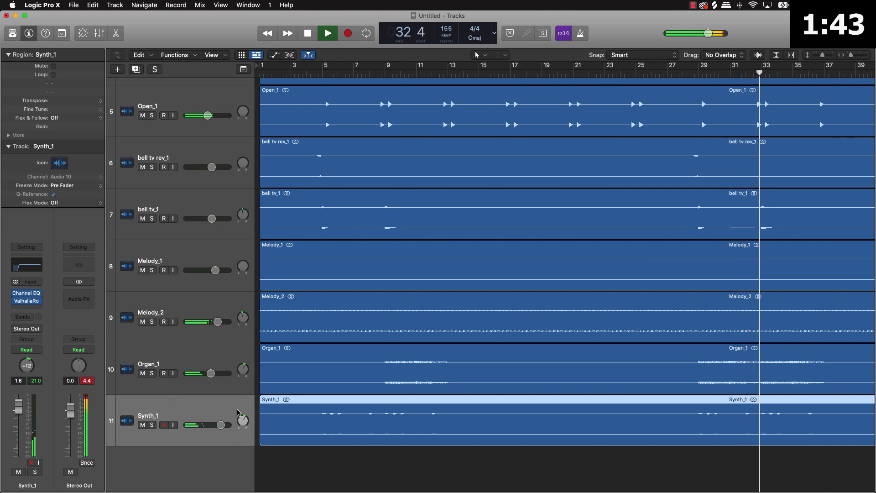
left_click_drag(243, 420, 242, 424)
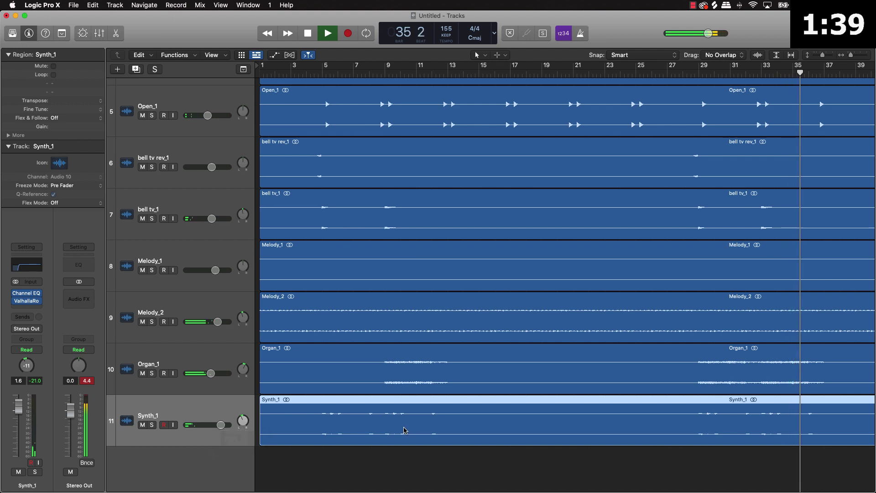
- Stop playback and insert a stereo Adaptive Limiter on the Stereo Out channel
left_click(394, 456)
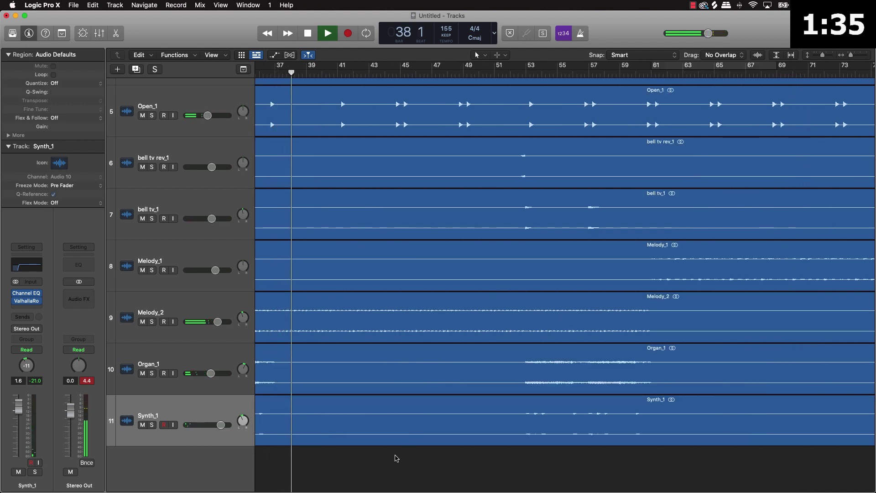
key("space")
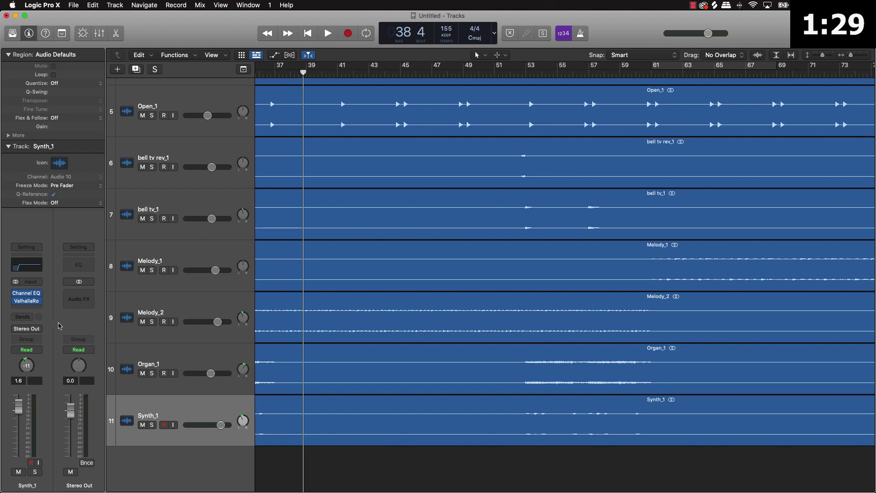
left_click(85, 297)
mouse_move(101, 378)
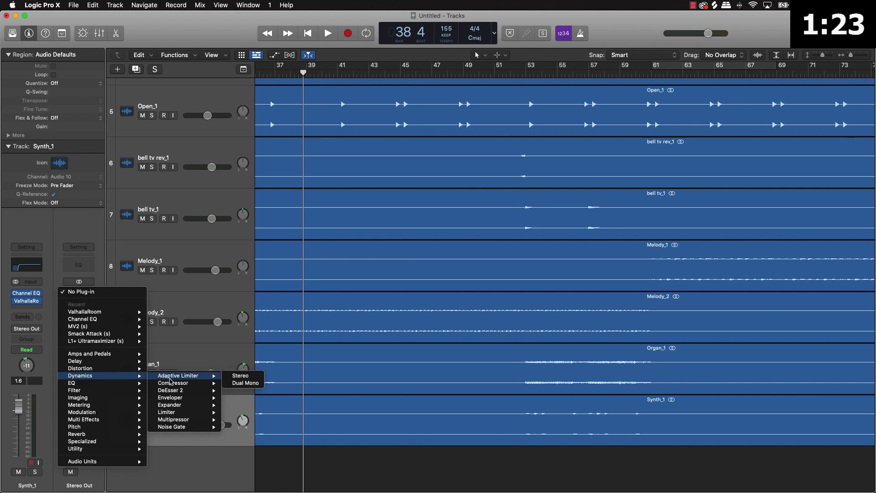
left_click(246, 376)
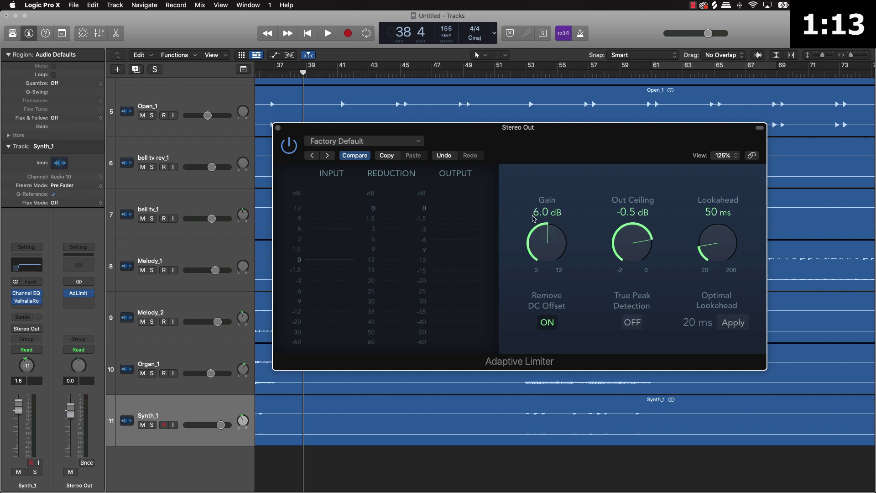
- Set the Adaptive Limiter's gain to 5.0 dB while the mix plays and close its window
key("space")
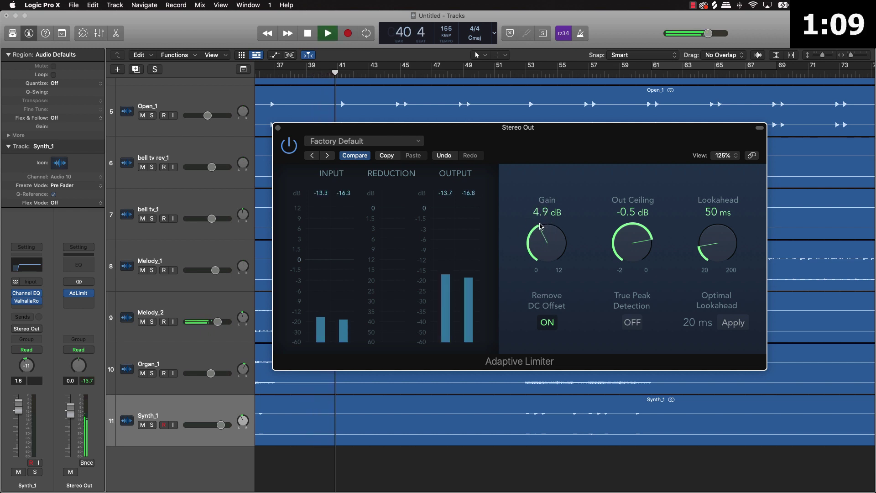
left_click_drag(540, 226, 543, 225)
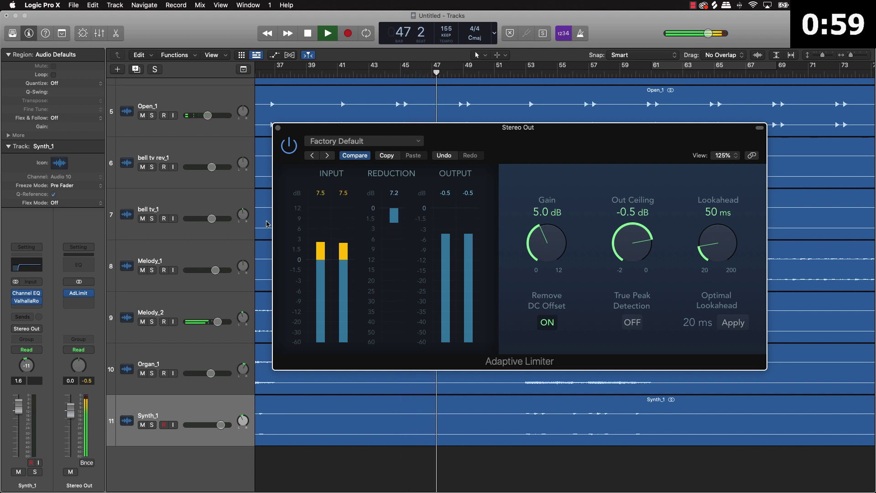
left_click(278, 128)
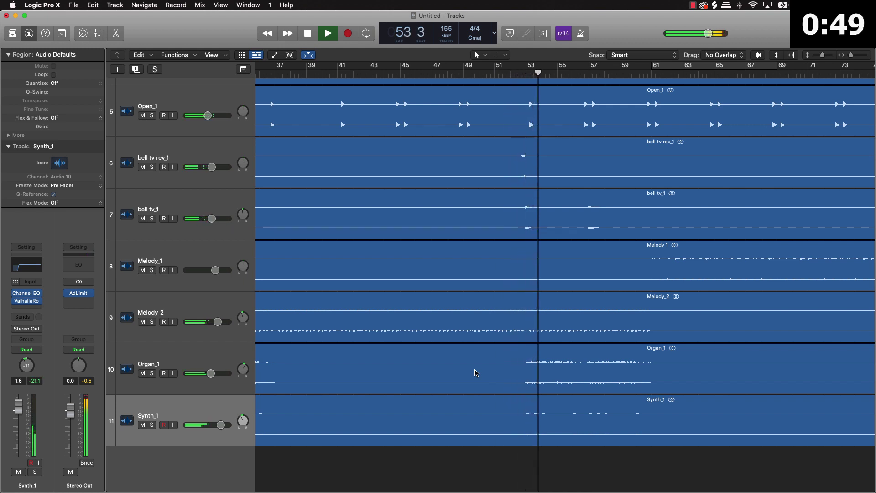
- Pan Organ_1 closer to the centre, pan Synth_1 to +1 and raise Synth_1's volume to 3.7 dB
mouse_move(243, 369)
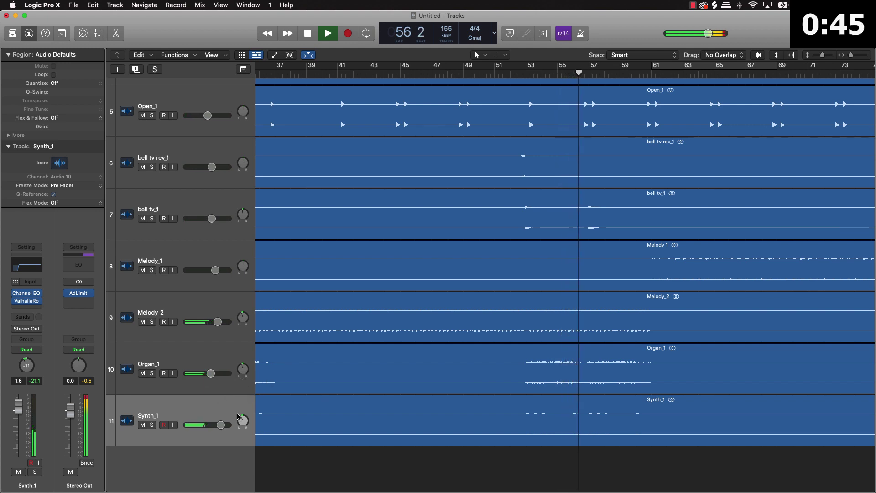
mouse_move(243, 420)
left_click_drag(242, 420, 232, 425)
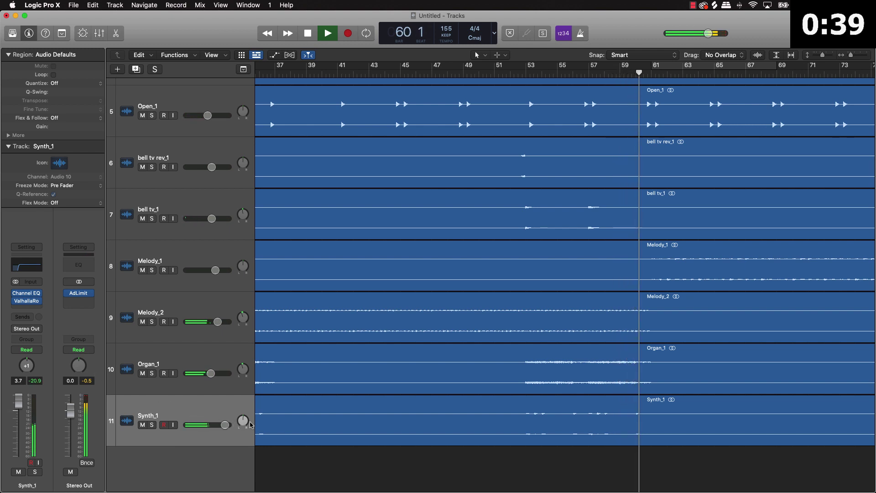
- Keep Synth_1's volume at +3.7 dB and pan Hat_1 slightly left of centre while the mix plays
left_click(225, 425)
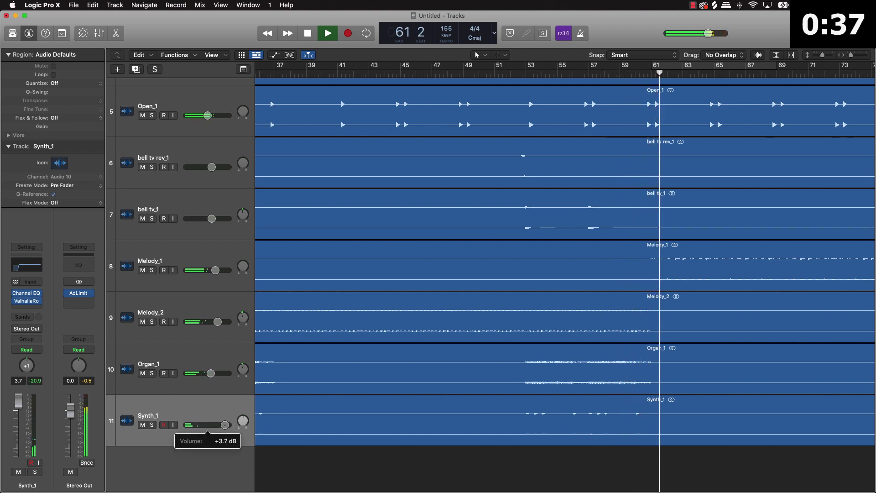
scroll(209, 227, "up", 5)
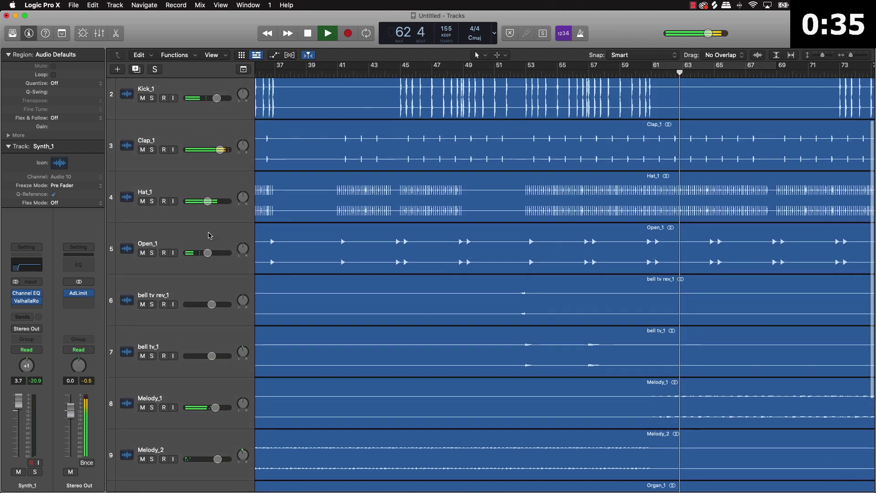
left_click(243, 229)
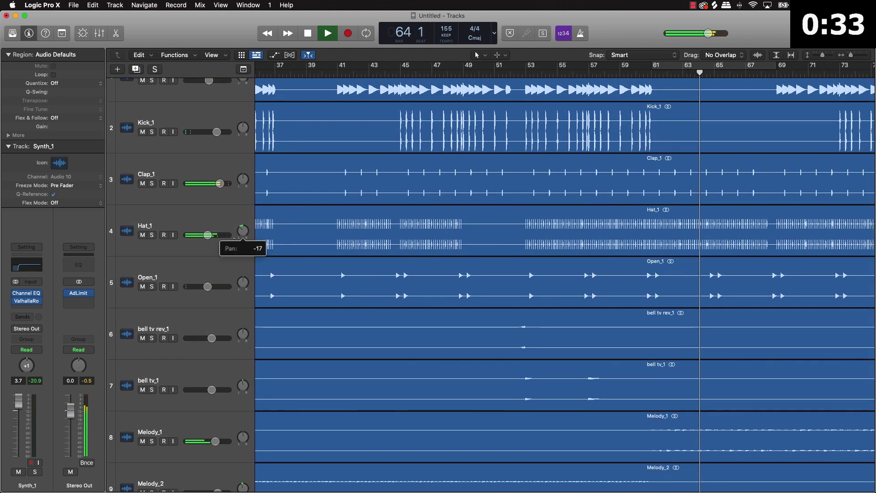
left_click_drag(243, 230, 208, 234)
left_click(733, 245)
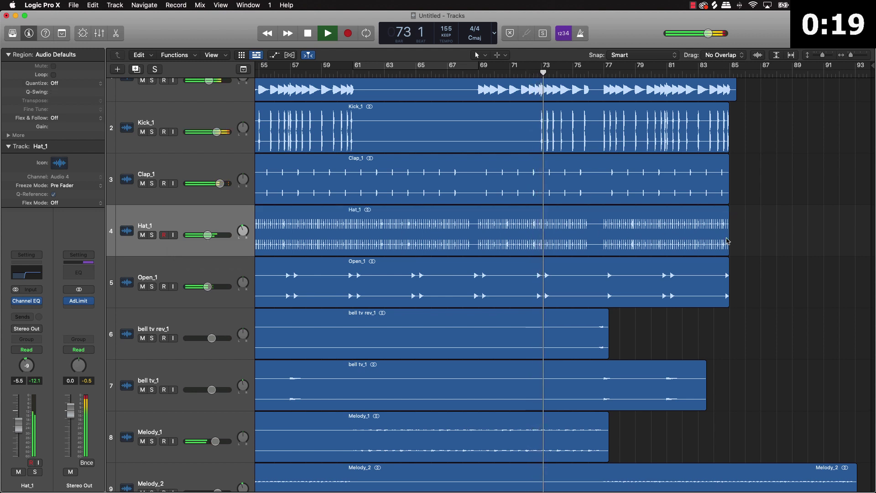
- Play the mix through to its ending, stop playback, return to bar 1 and fit all eleven tracks in view
scroll(726, 273, "down", 5)
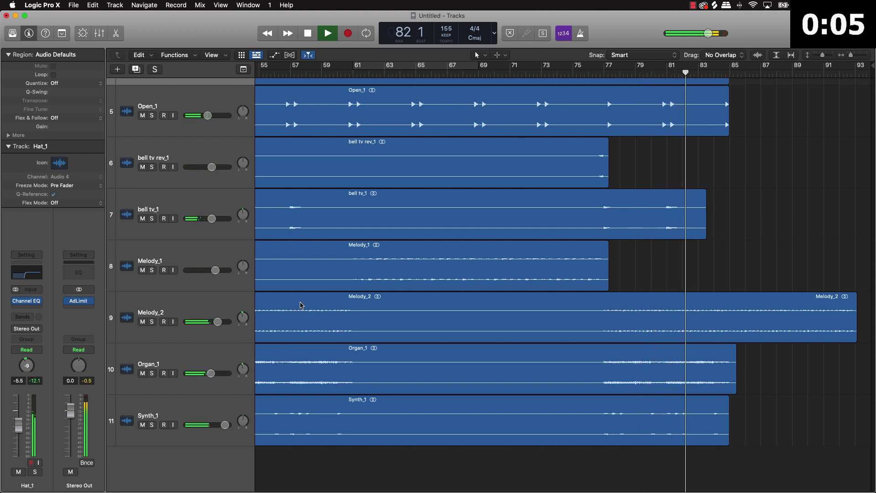
scroll(247, 167, "up", 3)
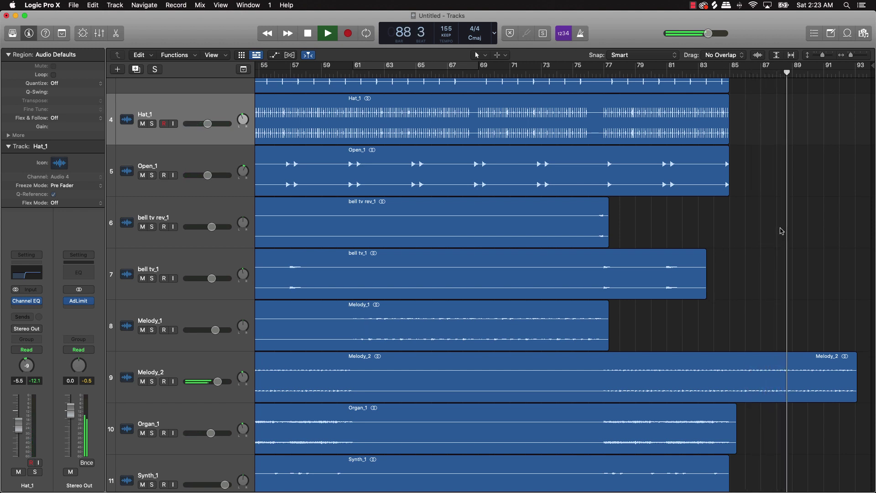
key("Return")
key("space")
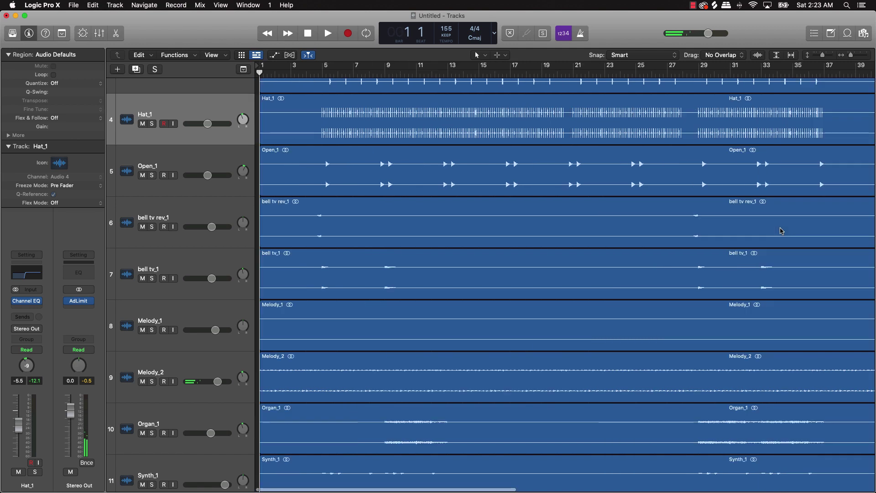
key("z")
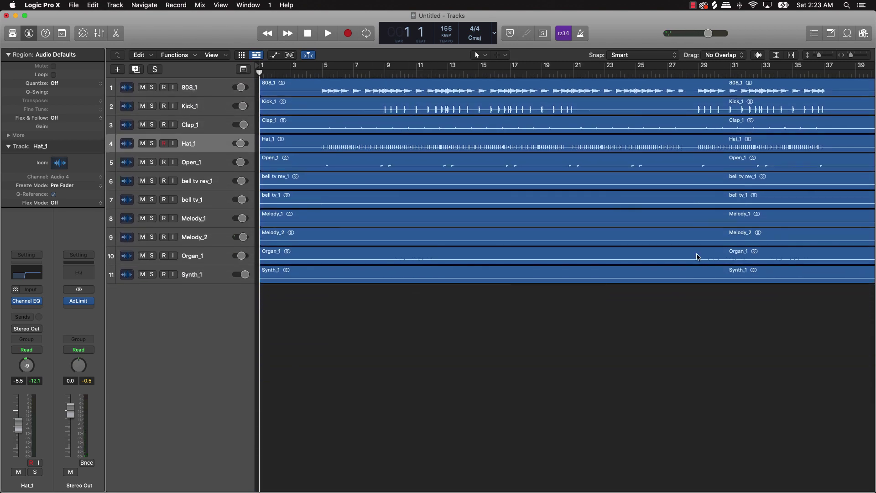